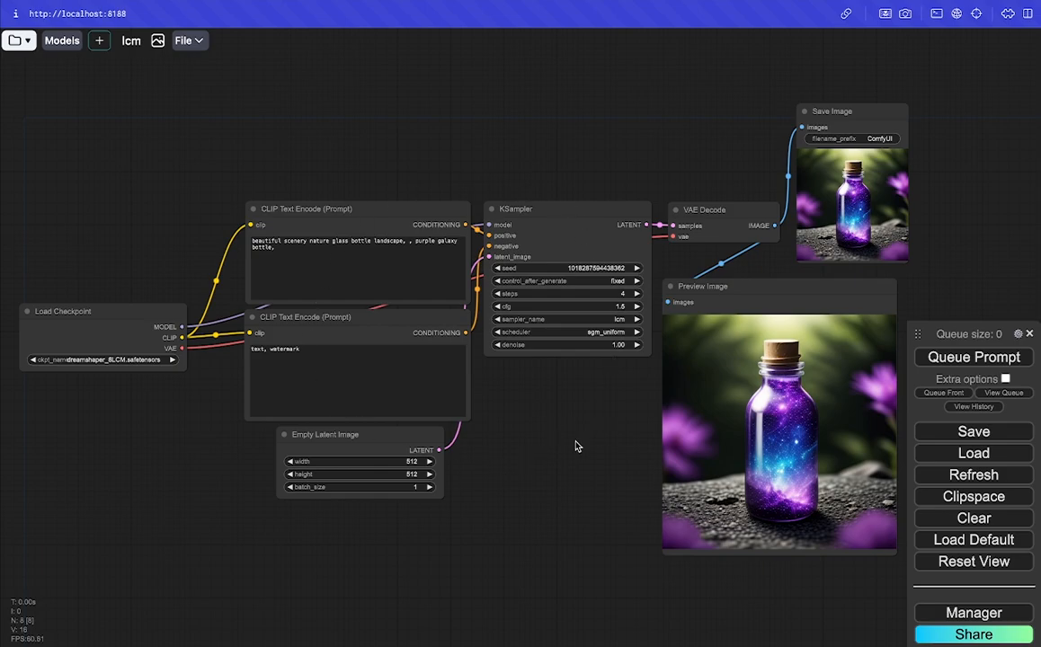
- Clear the existing lcm workflow from the canvas and load the default workflow
click(935, 523)
click(562, 376)
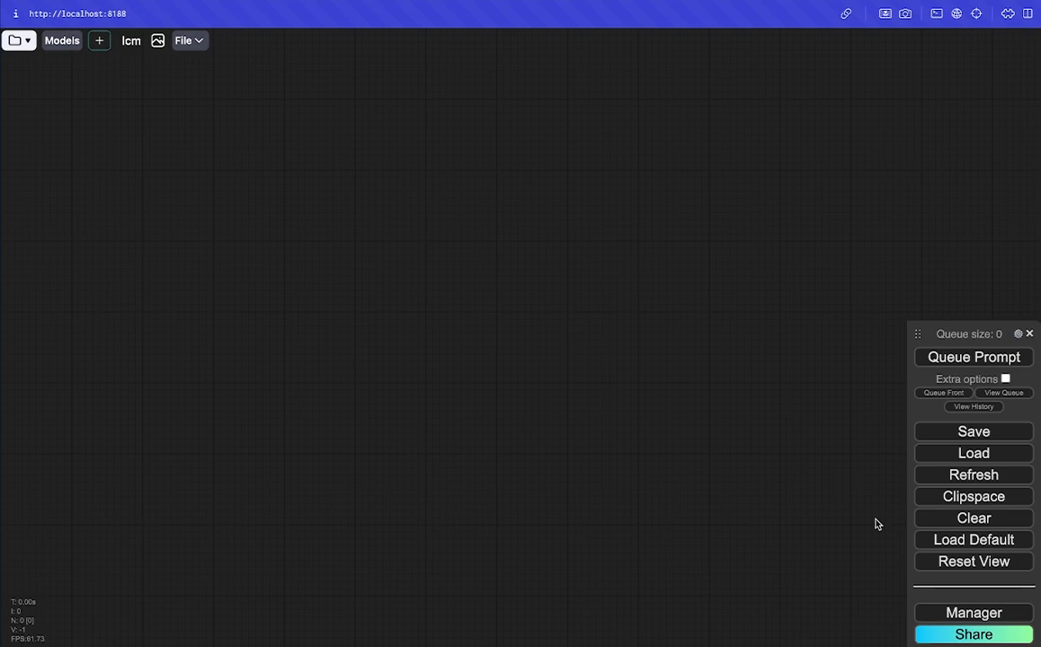
click(976, 543)
click(564, 378)
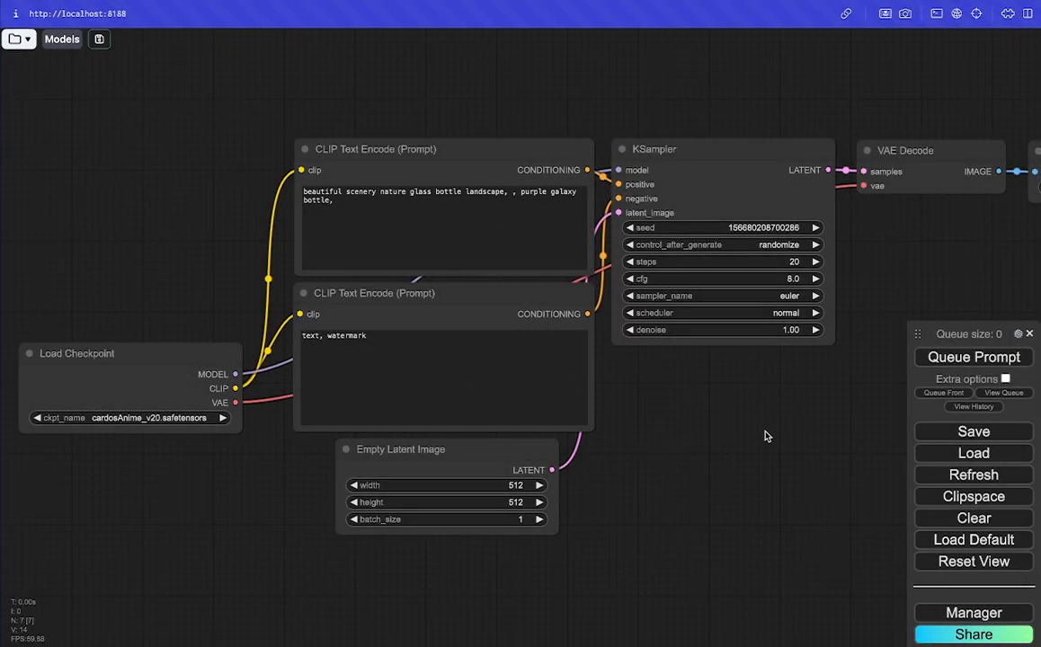
- Set the Load Checkpoint node's model to dreamshaper_8LCM.safetensors
drag(212, 291, 418, 297)
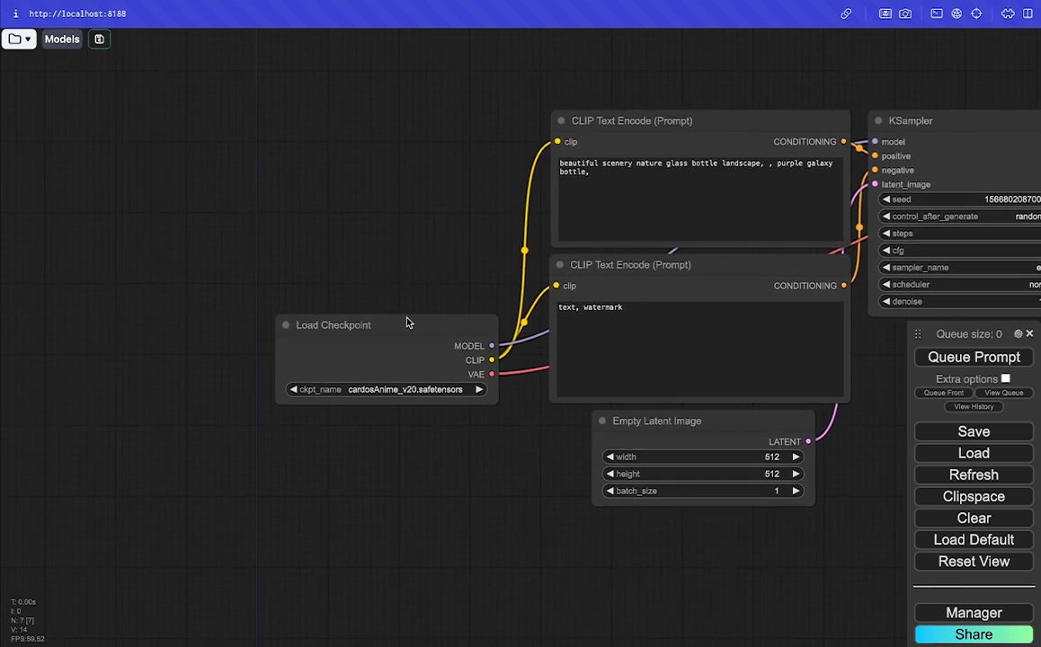
scroll(377, 396, up, 10)
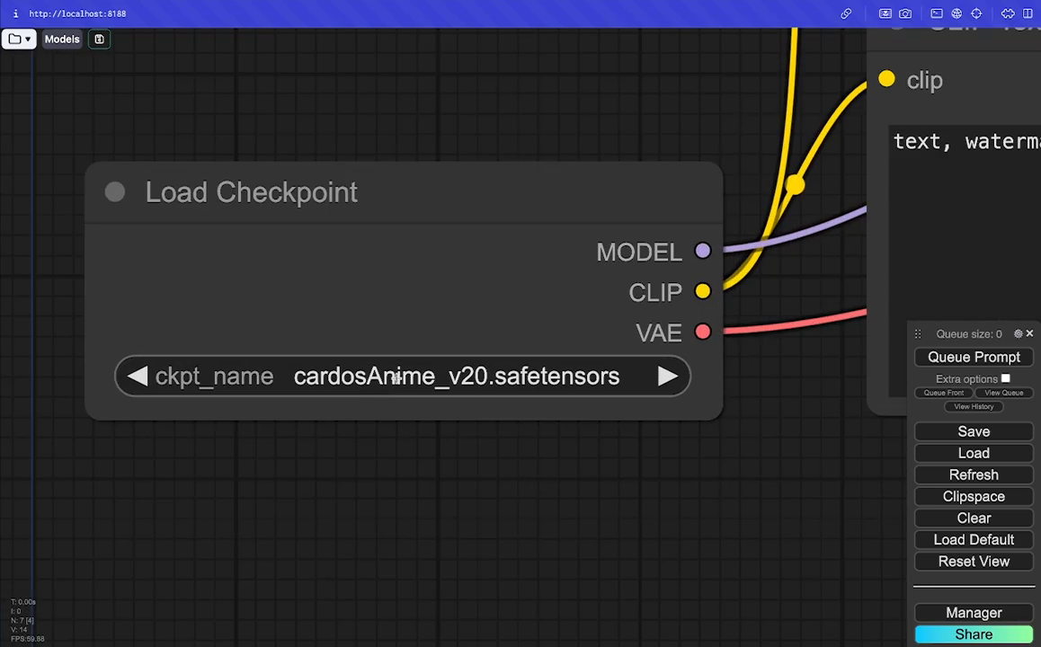
click(364, 373)
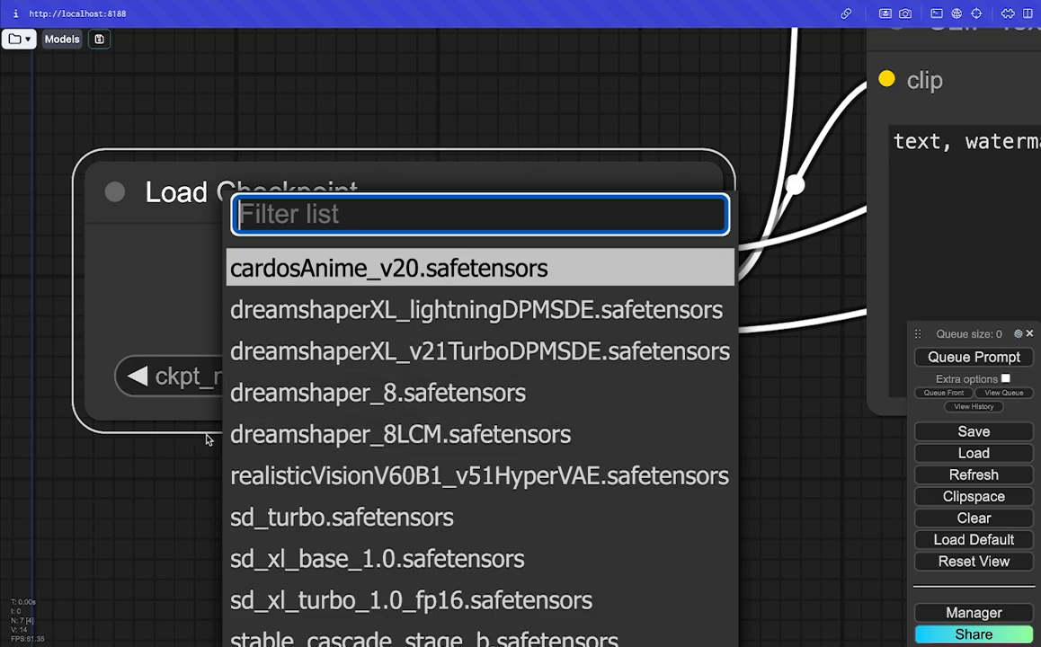
click(463, 437)
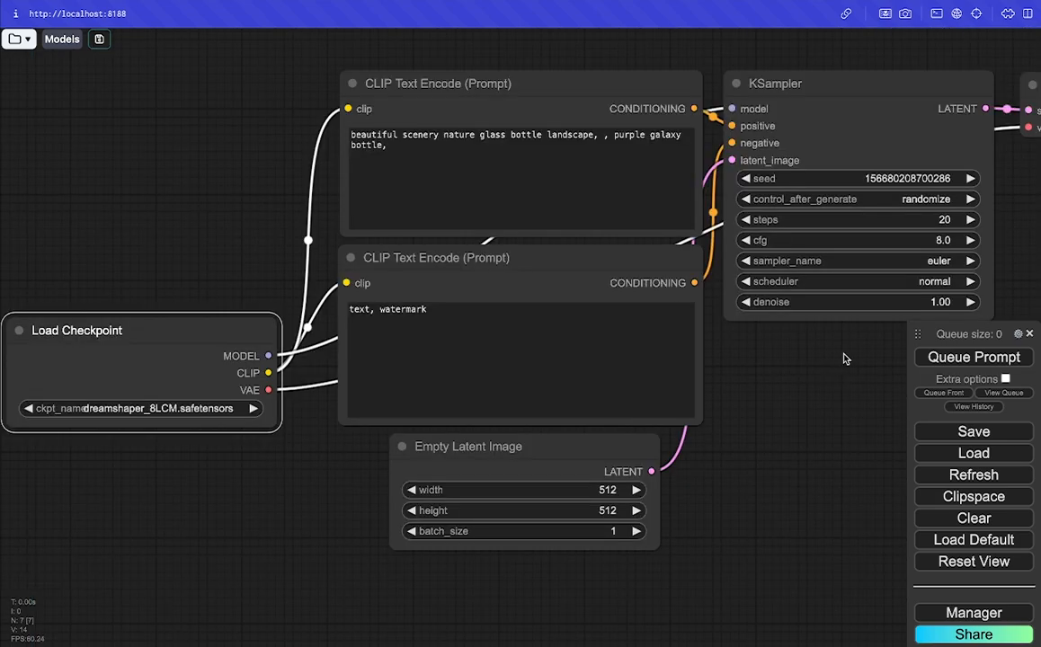
- Set the KSampler's sampler_name to lcm
drag(787, 316, 652, 347)
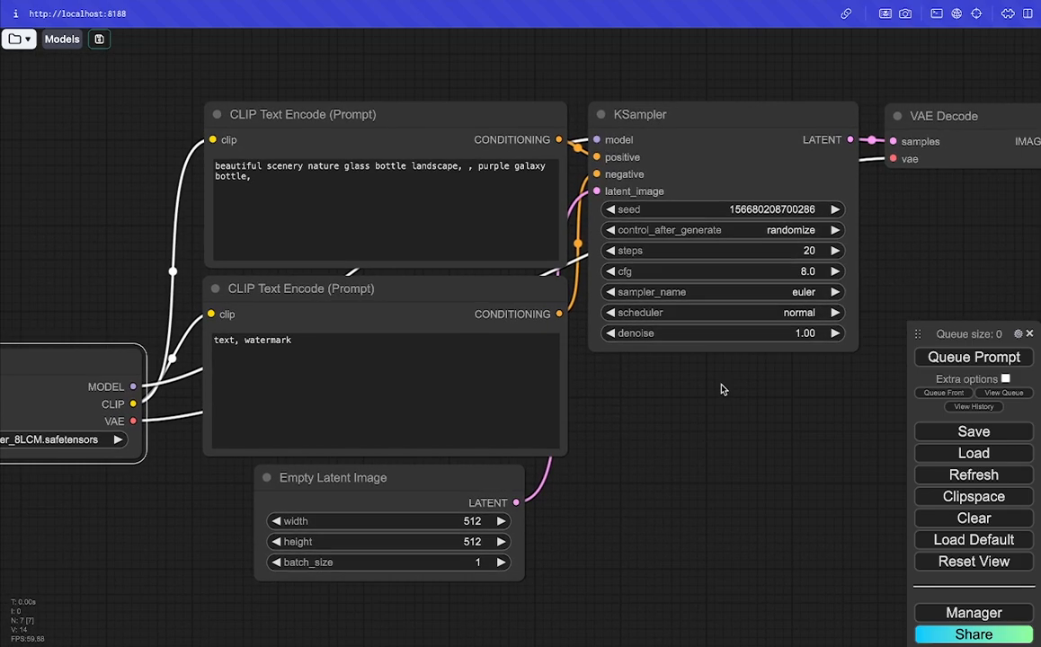
click(800, 292)
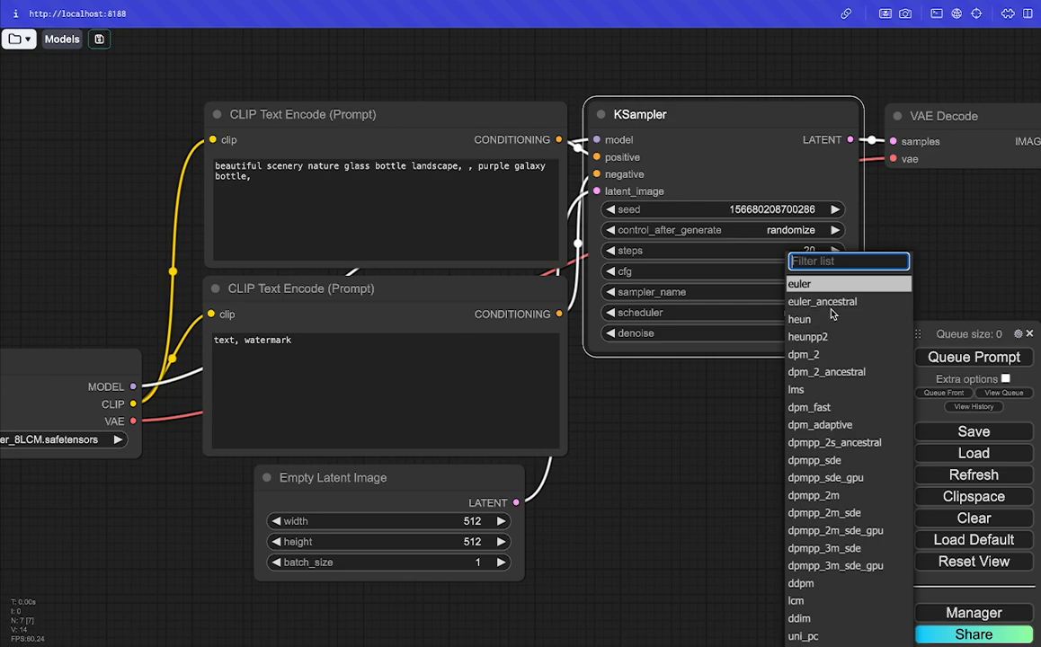
click(797, 600)
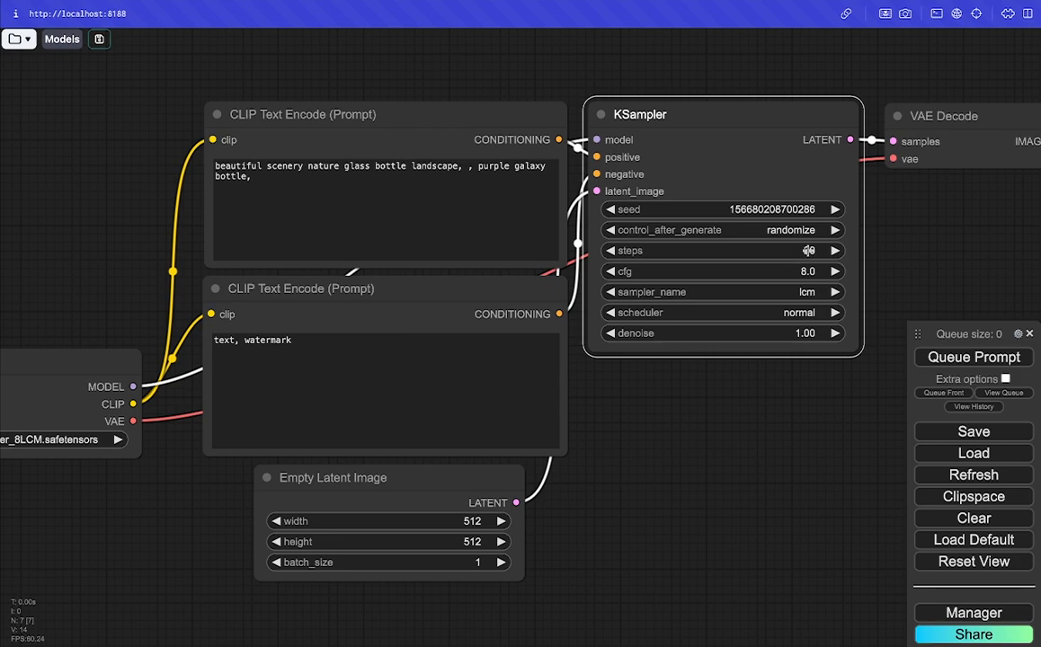
- Set the KSampler's steps to 4
click(794, 252)
text(4)
key(BackSpace)
text(8)
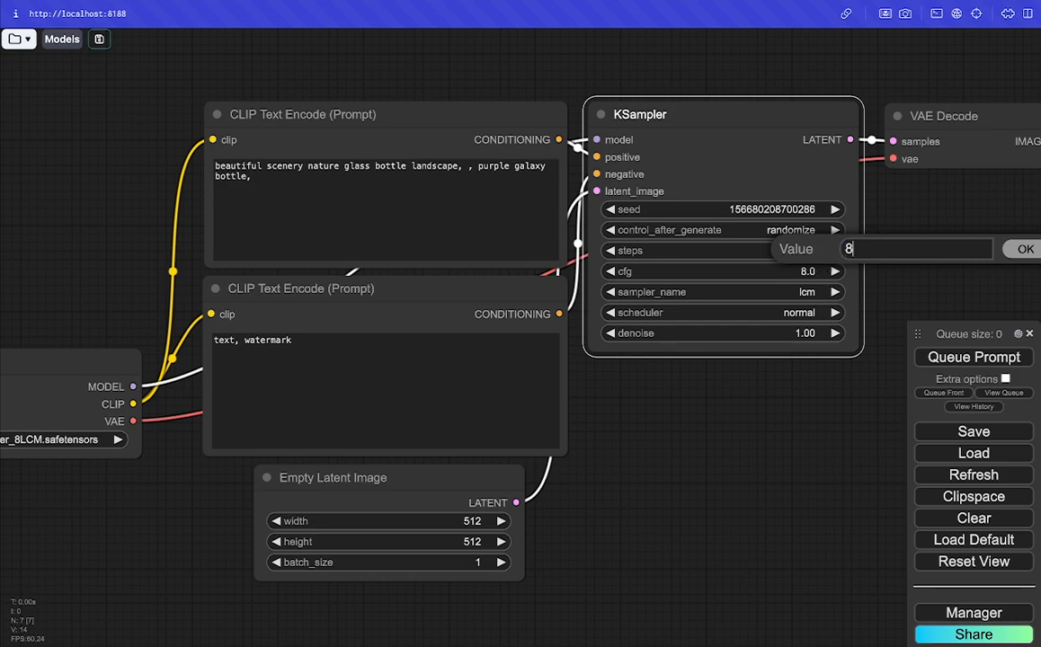
key(BackSpace)
text(4)
click(1025, 249)
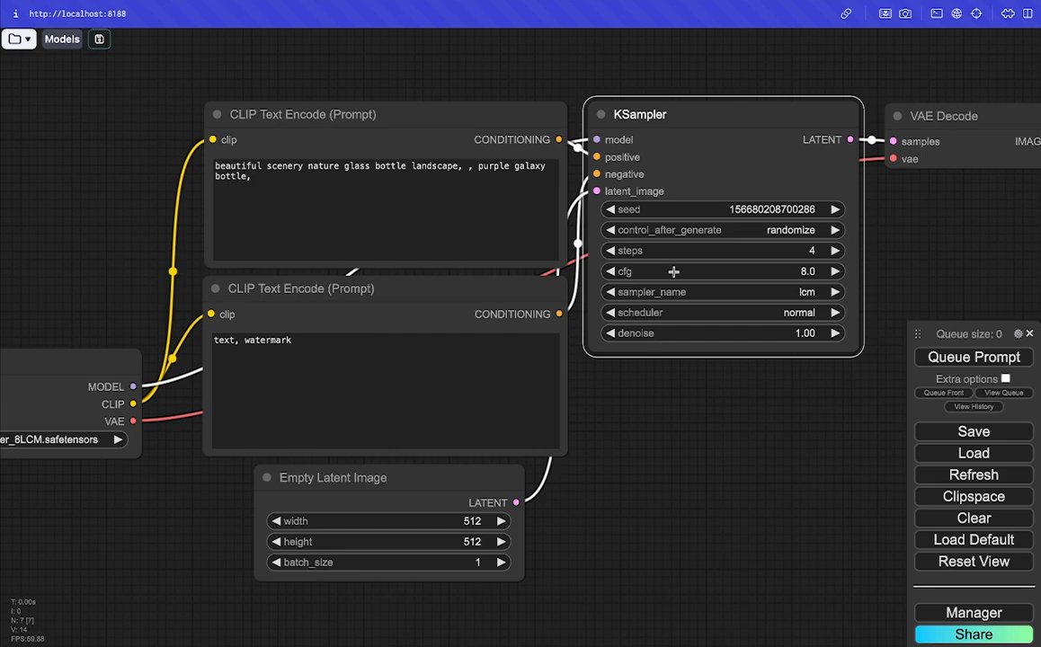
- Set the KSampler's cfg to 1.0
click(807, 270)
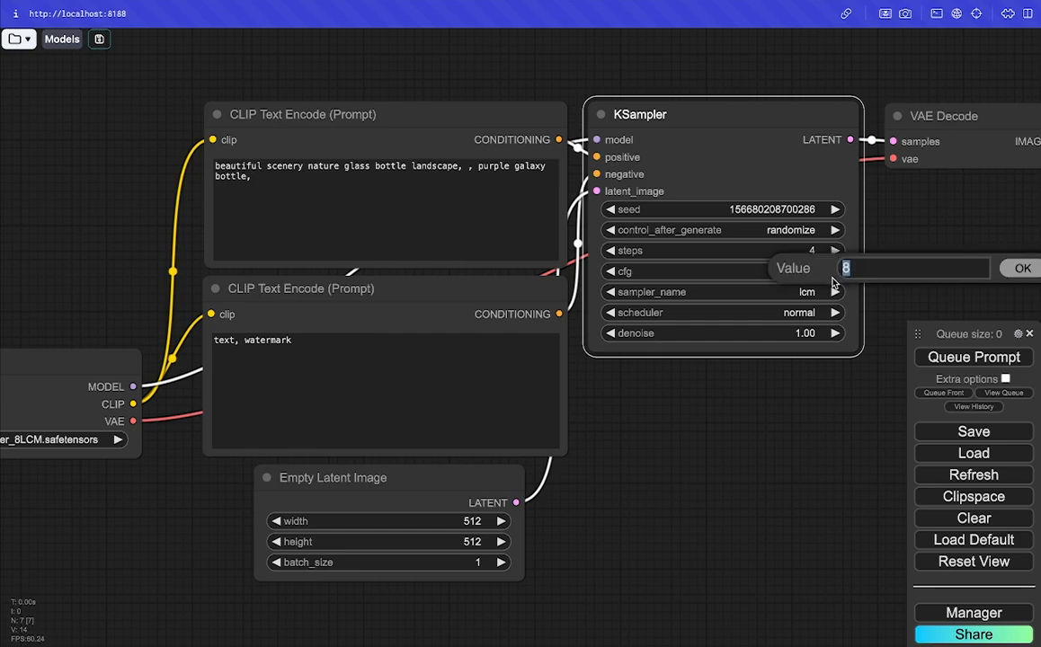
key(BackSpace)
text(2)
key(BackSpace)
text(1)
click(1022, 270)
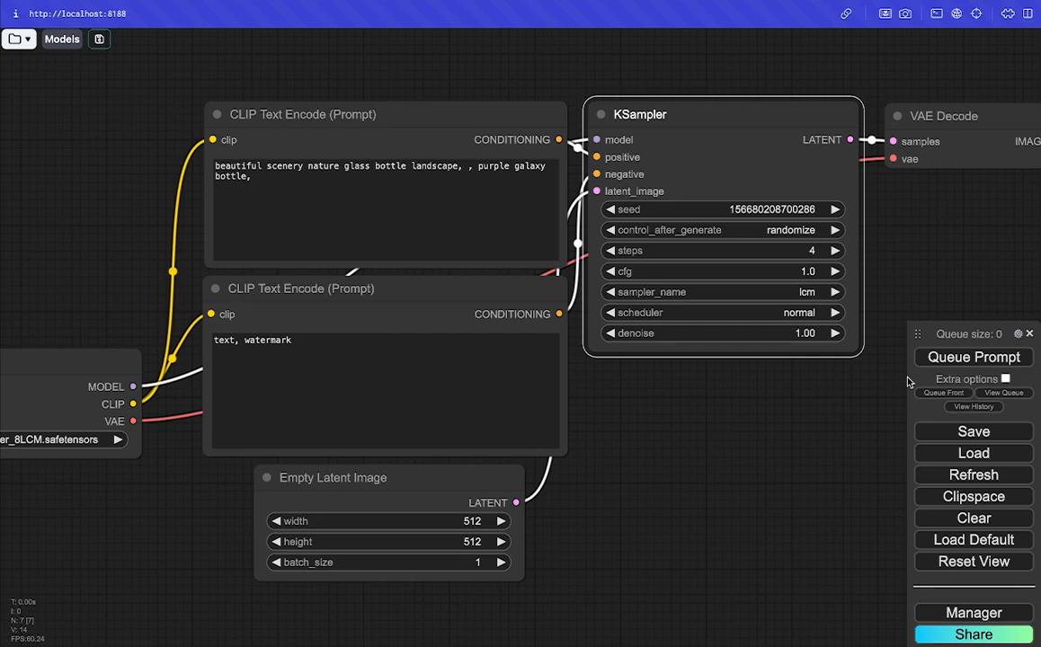
- Queue the prompt to generate an image and enlarge the Save Image node to show the result bigger
click(973, 357)
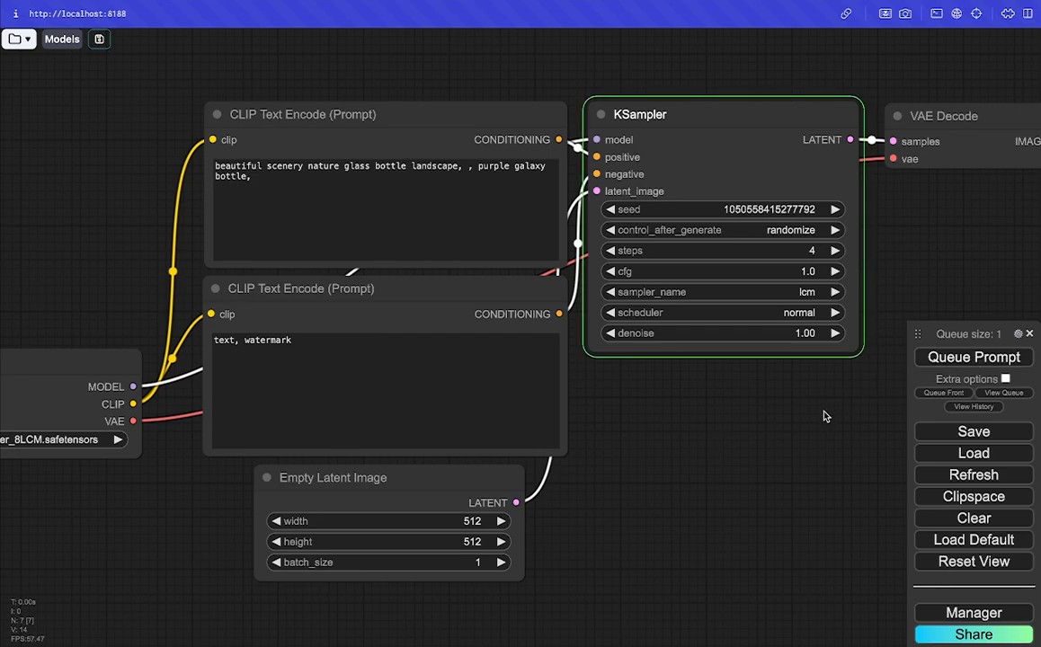
scroll(825, 416, down, 3)
drag(841, 457, 595, 425)
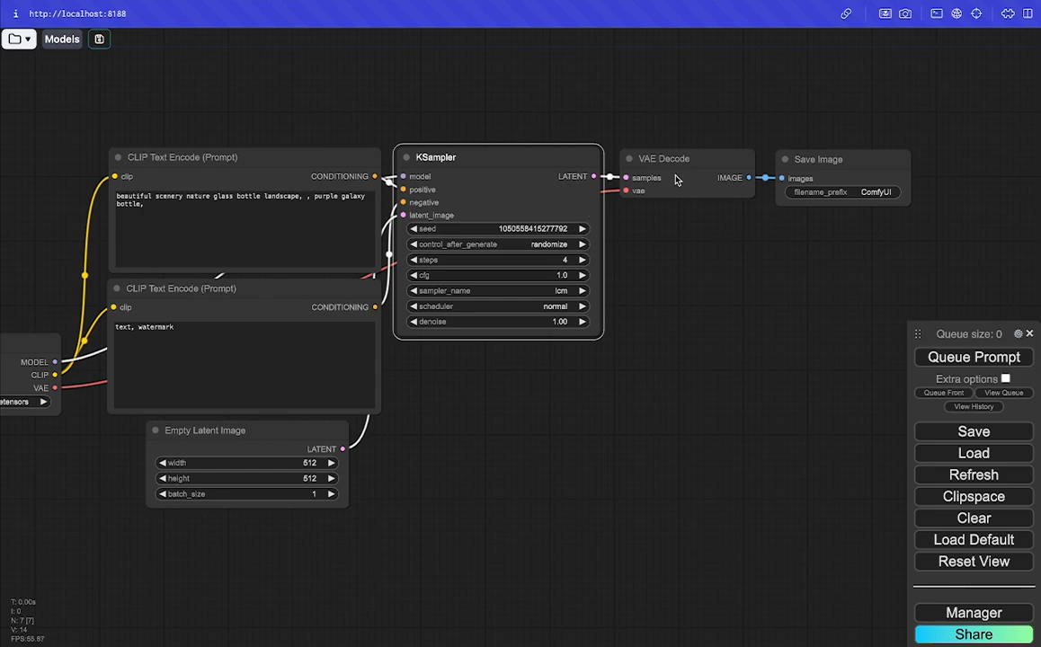
drag(702, 277, 420, 267)
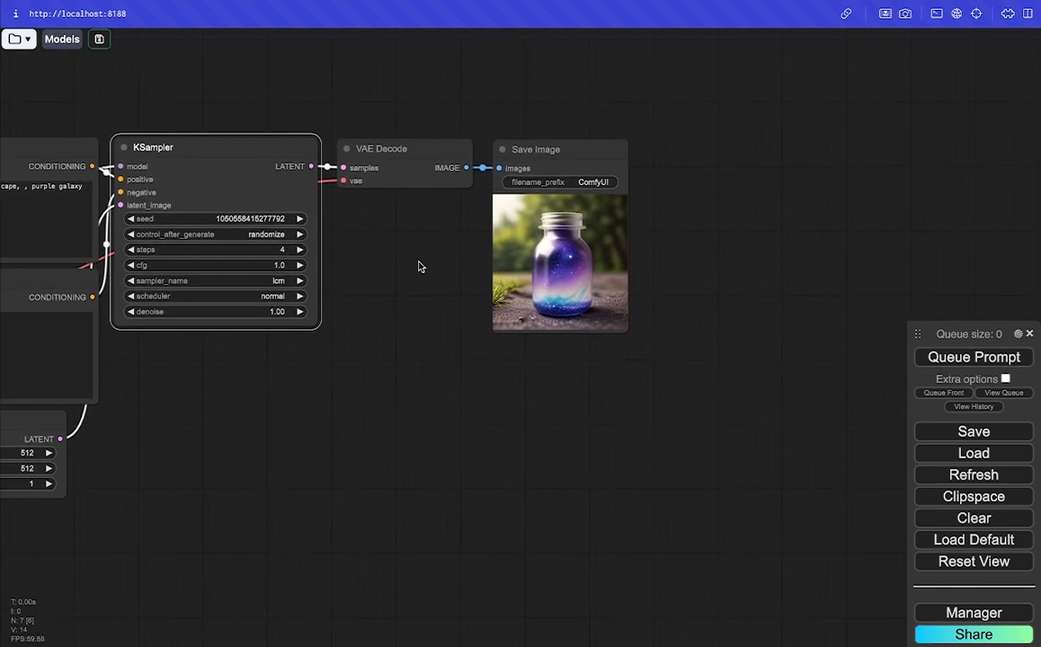
drag(623, 332, 824, 520)
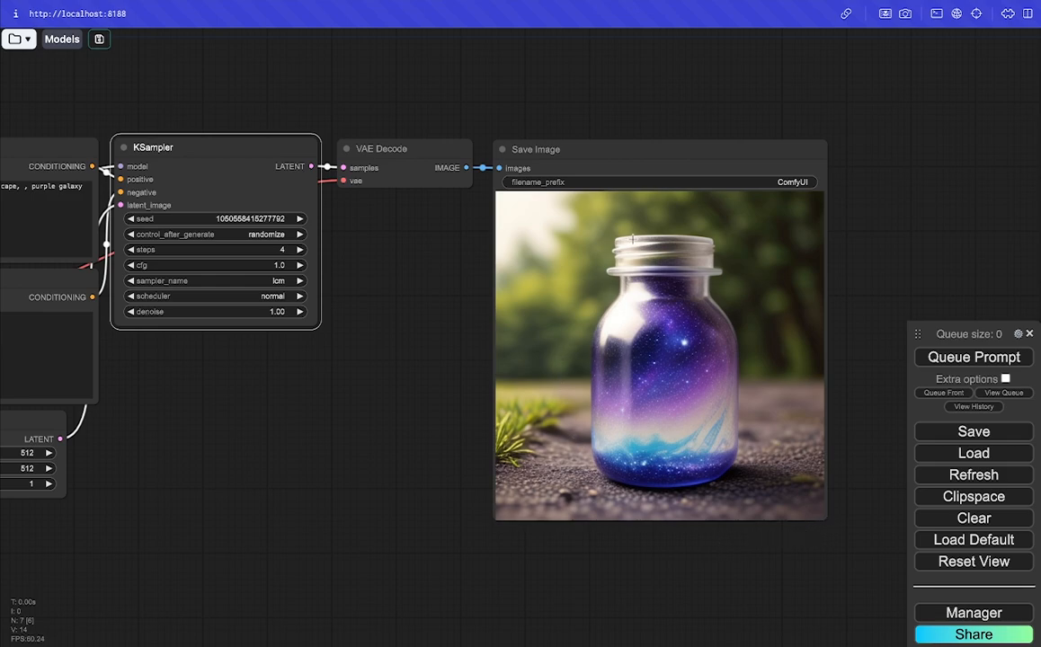
- Switch to the terminal running comfy and check the prompt execution time
key(super+Tab)
key(super+Tab)
key(super+Tab)
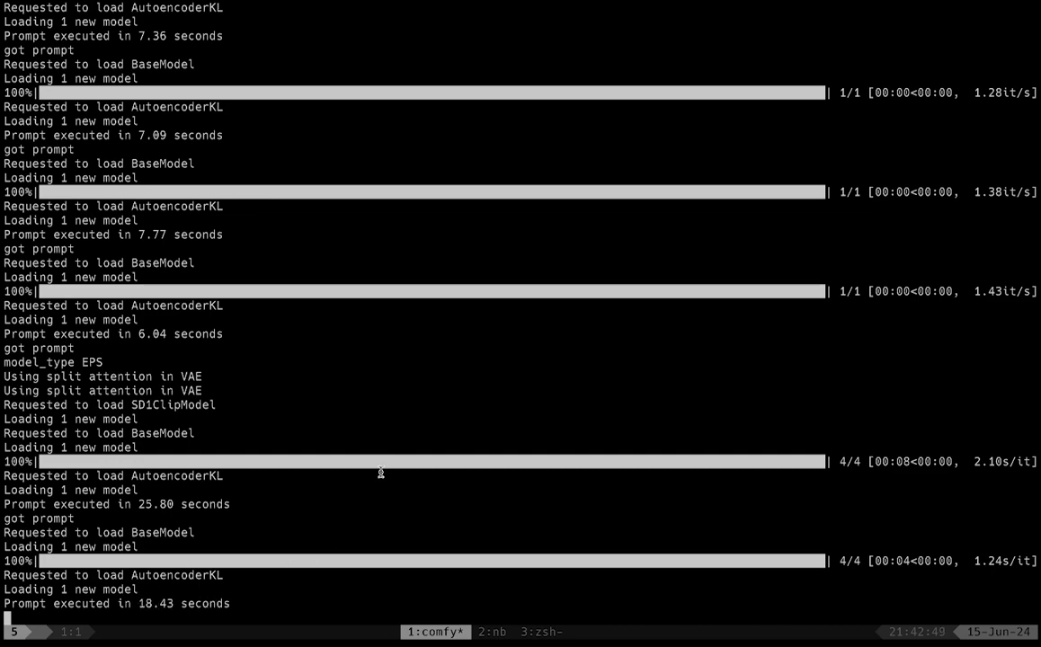
- Return to ComfyUI and generate another image with the same sampler settings
key(super+Tab)
click(937, 358)
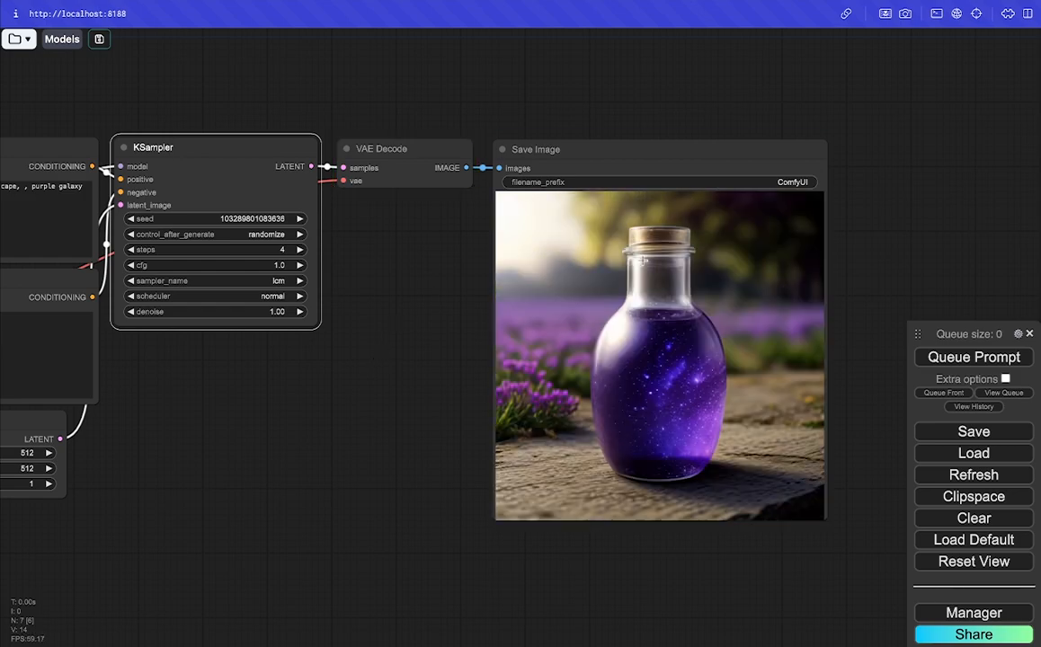
key(ctrl+Right)
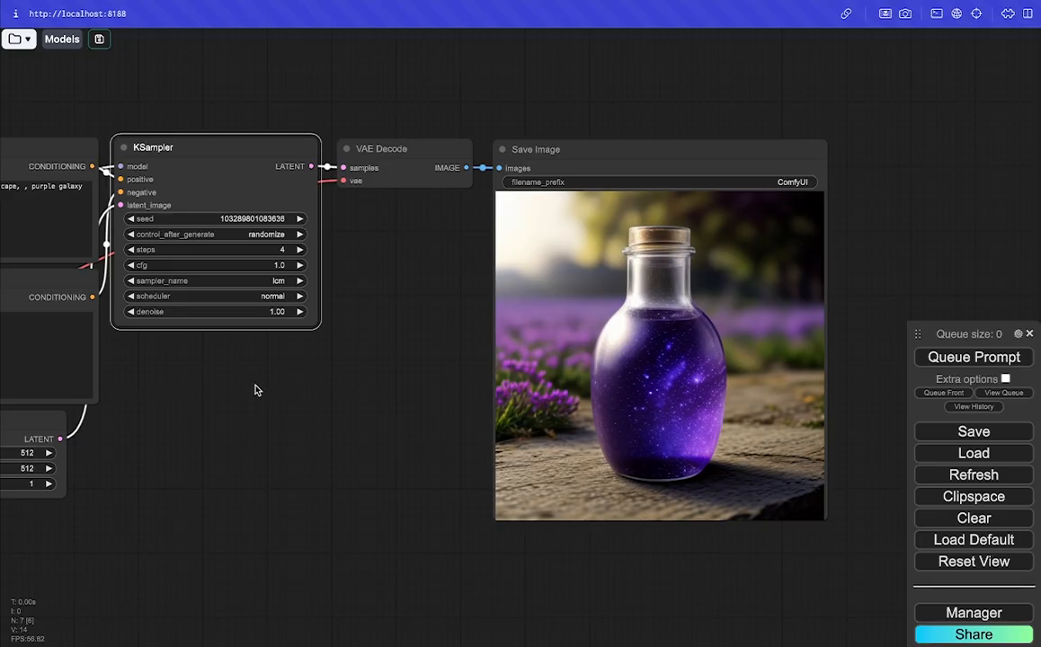
scroll(255, 390, down, 5)
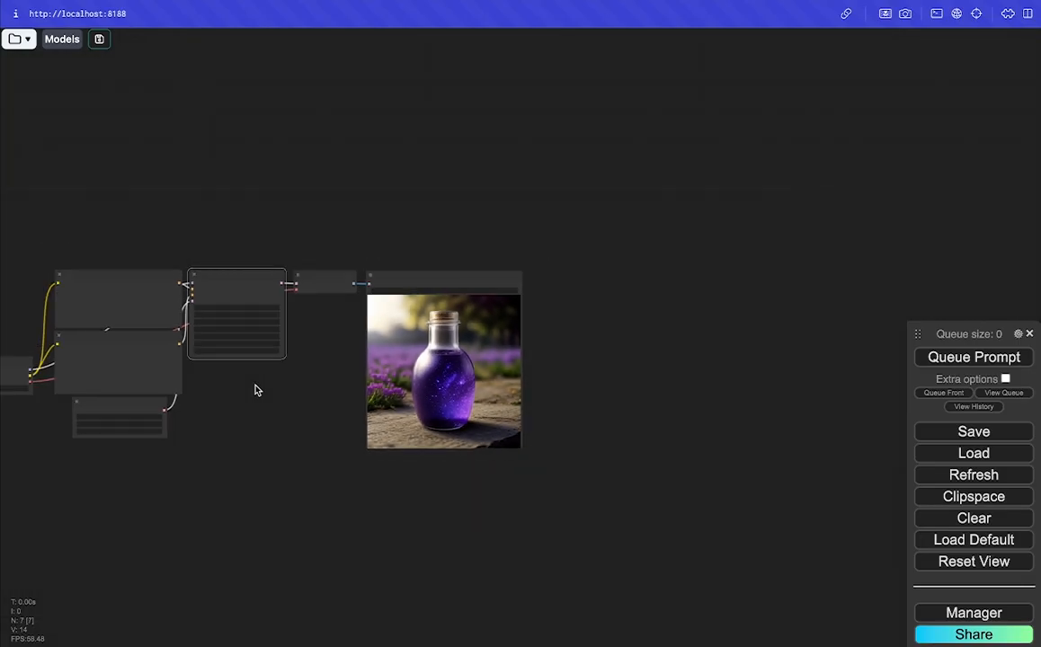
scroll(256, 390, up, 5)
drag(212, 400, 589, 406)
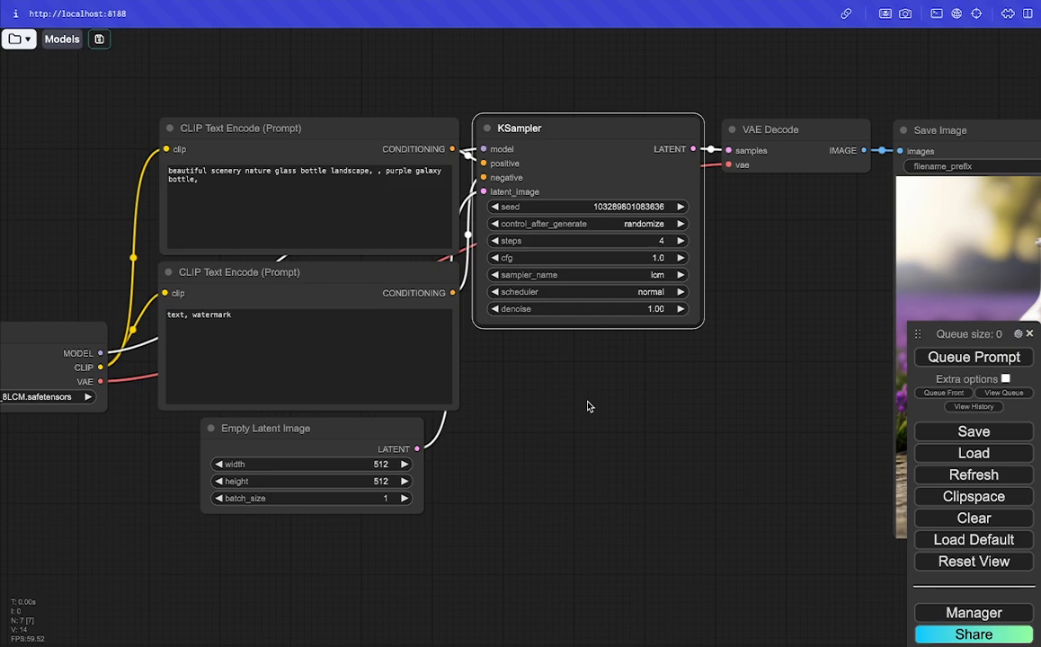
- Choose dreamshaper_8.safetensors as the checkpoint in the lcm-lora-1-5 workflow's Load Checkpoint node
drag(60, 254, 360, 240)
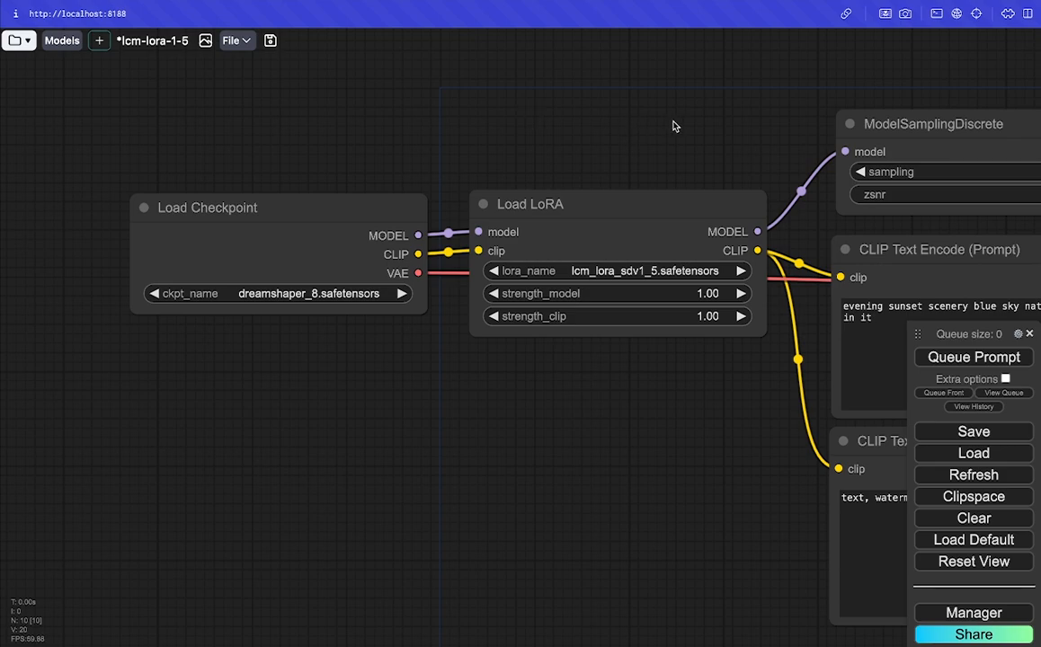
drag(690, 123, 635, 199)
click(215, 283)
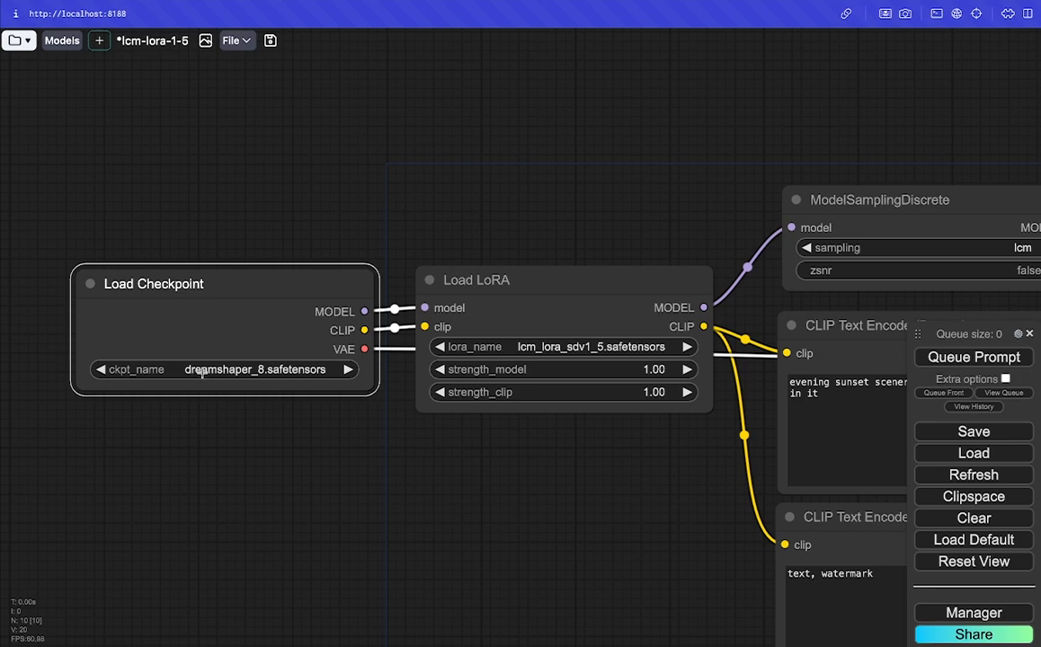
click(255, 370)
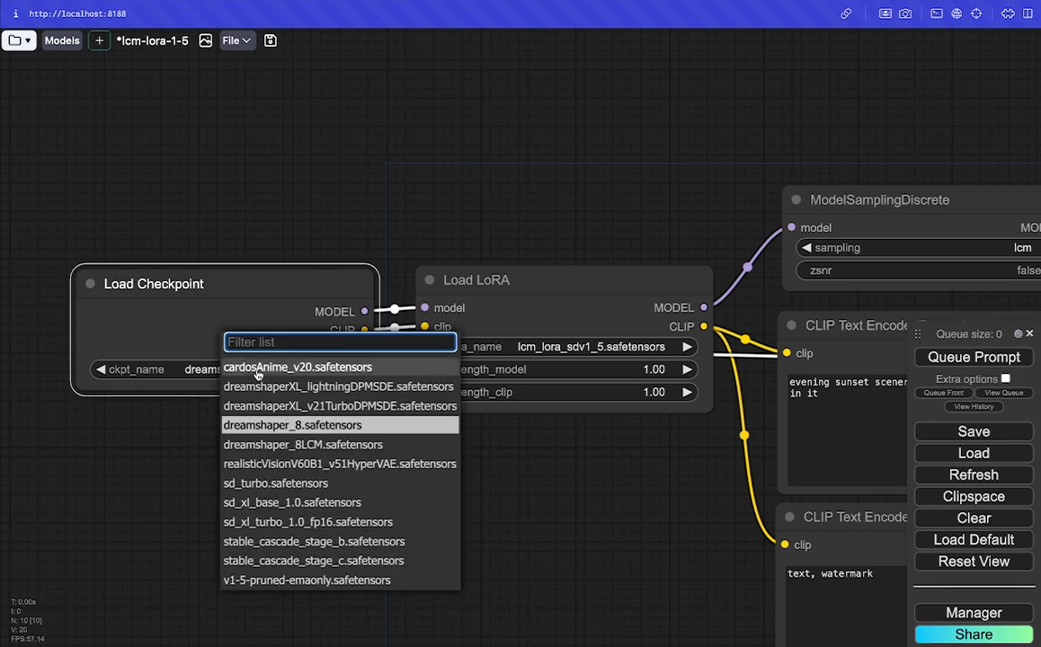
click(313, 426)
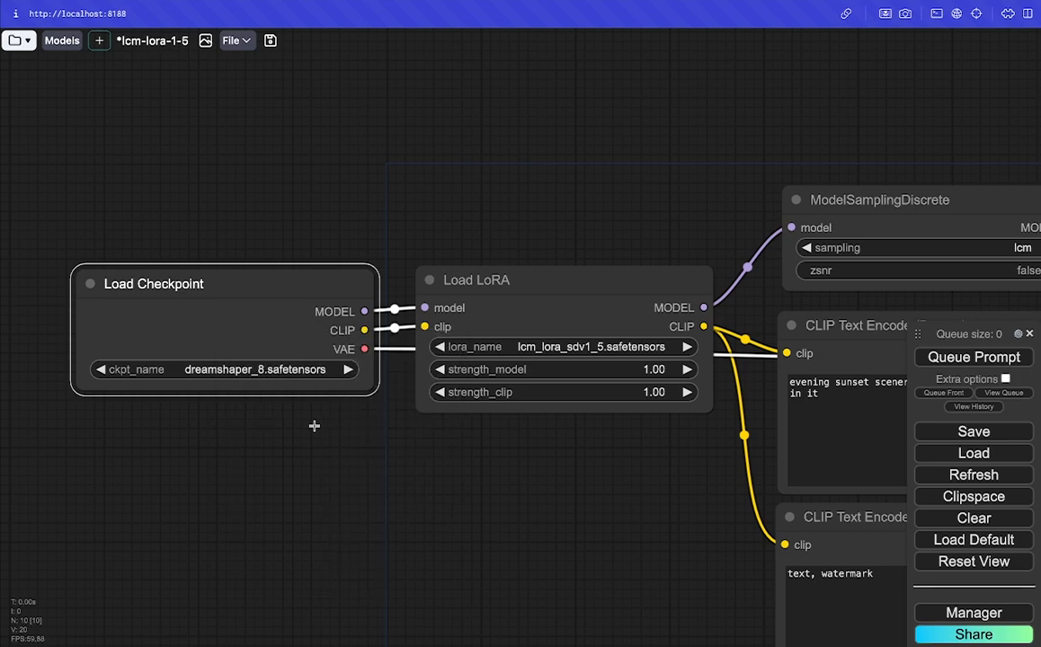
- Move the Load Checkpoint node slightly away from Load LoRA and raise the Load LoRA node above it
drag(321, 281, 290, 282)
drag(479, 280, 479, 176)
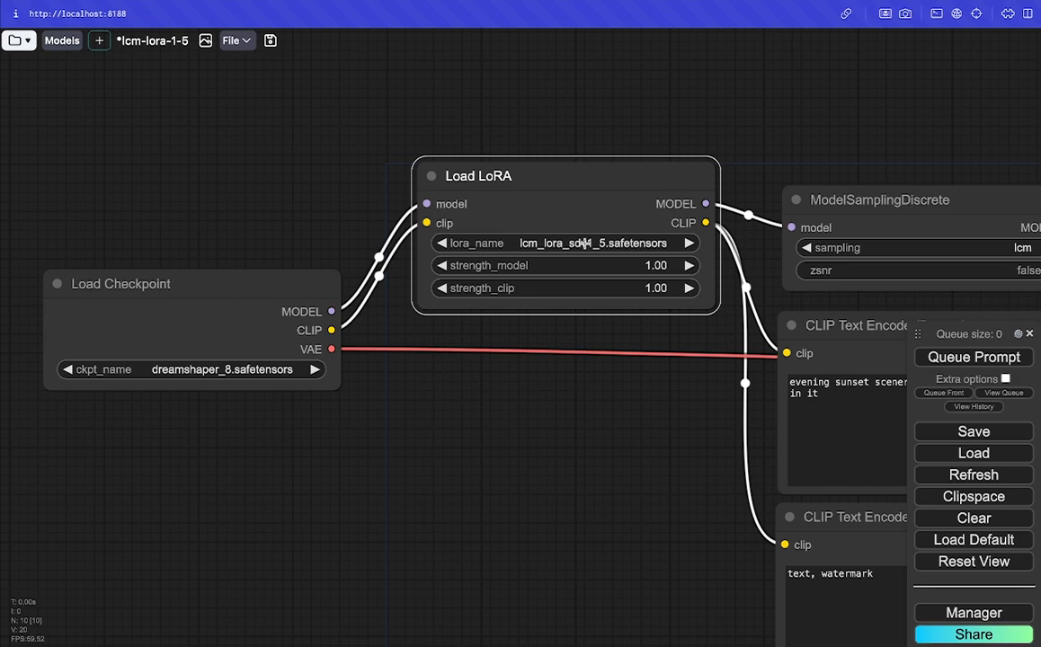
- Examine the Load LoRA, ModelSamplingDiscrete and KSampler nodes, their connections and their settings
scroll(611, 233, up, 3)
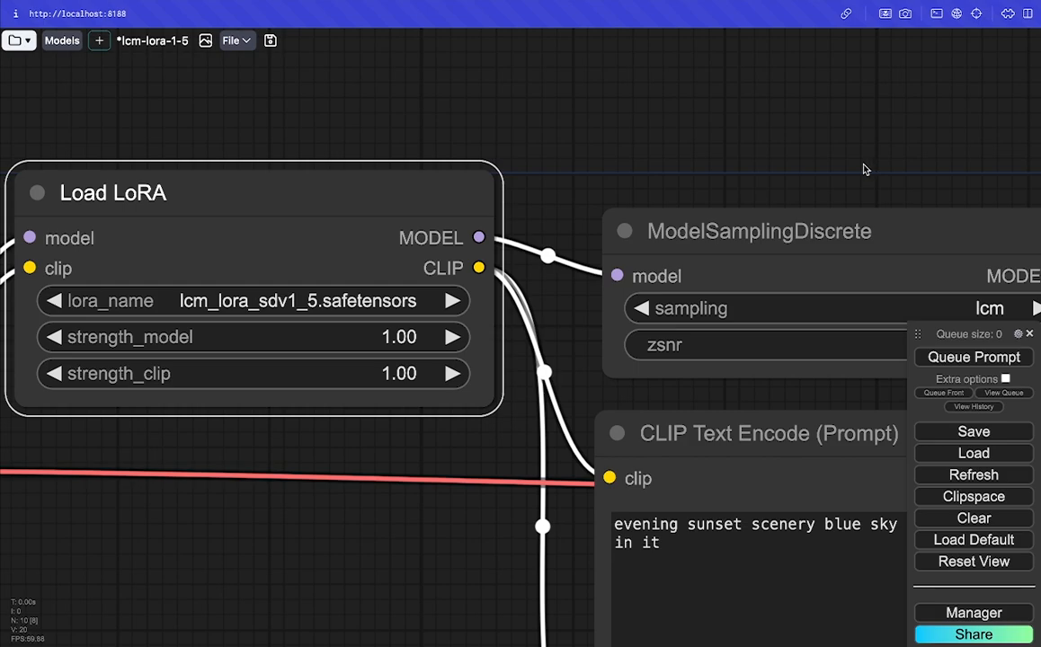
drag(867, 169, 549, 158)
click(450, 214)
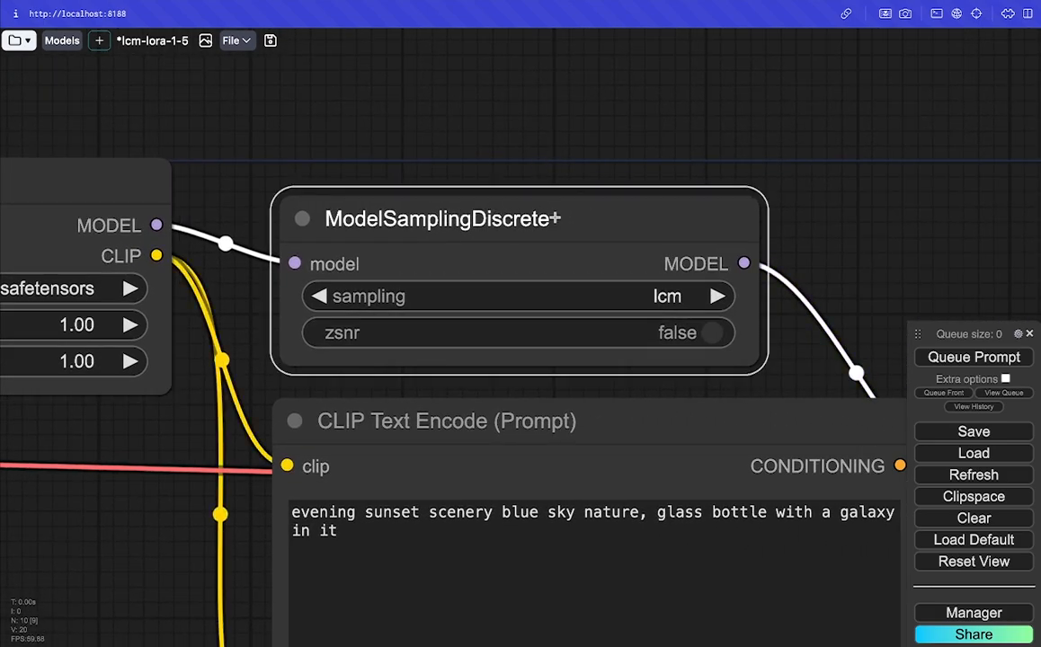
drag(872, 264, 569, 166)
click(733, 343)
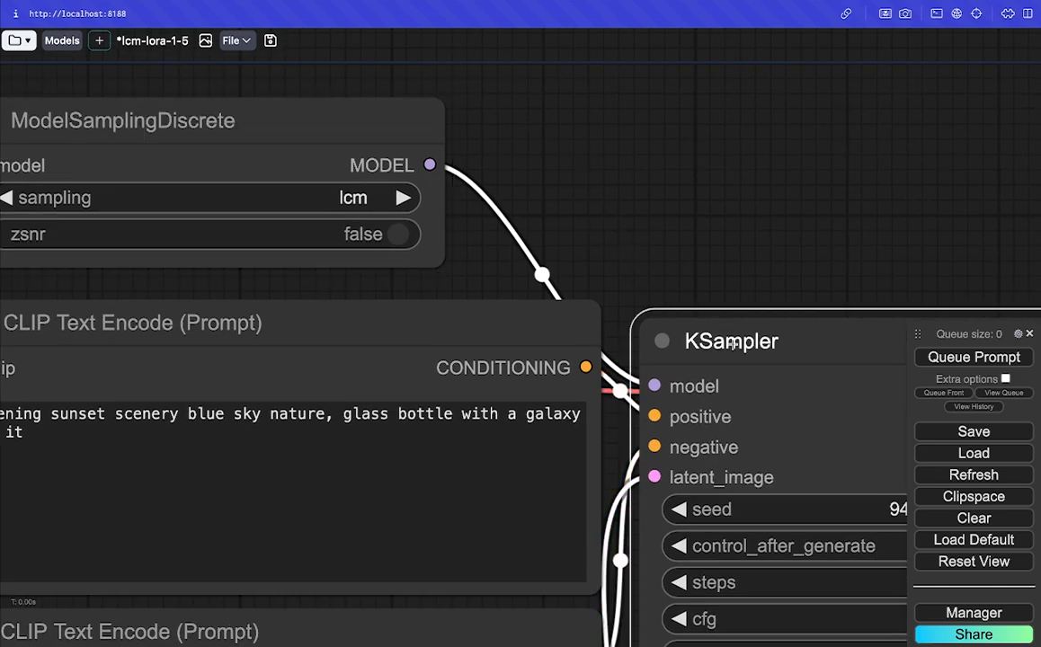
scroll(640, 249, down, 10)
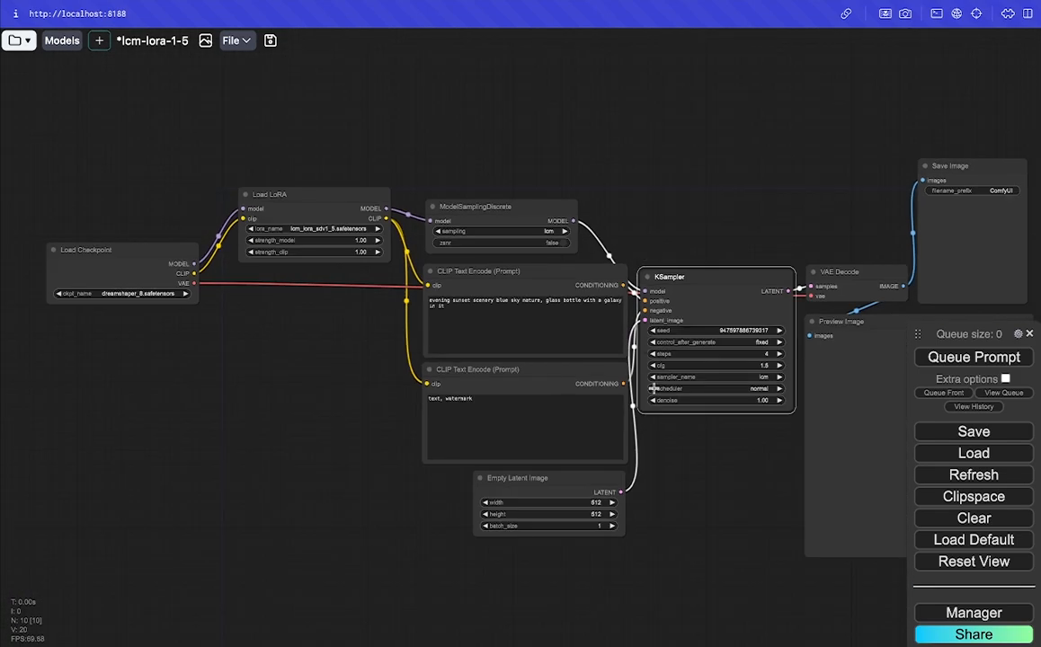
drag(680, 472, 549, 435)
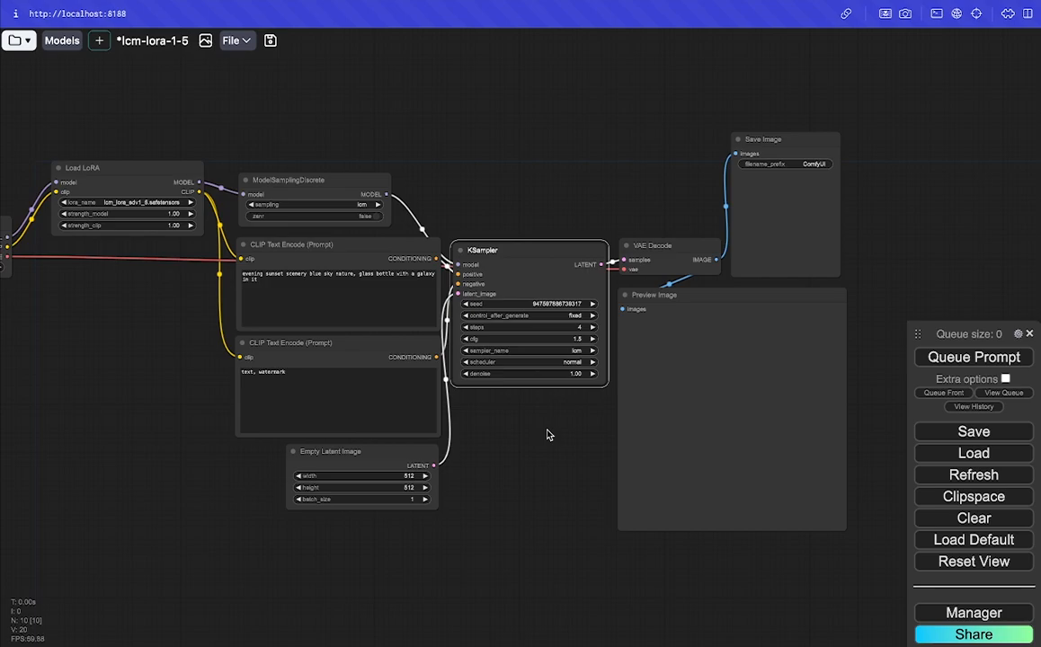
scroll(546, 435, up, 3)
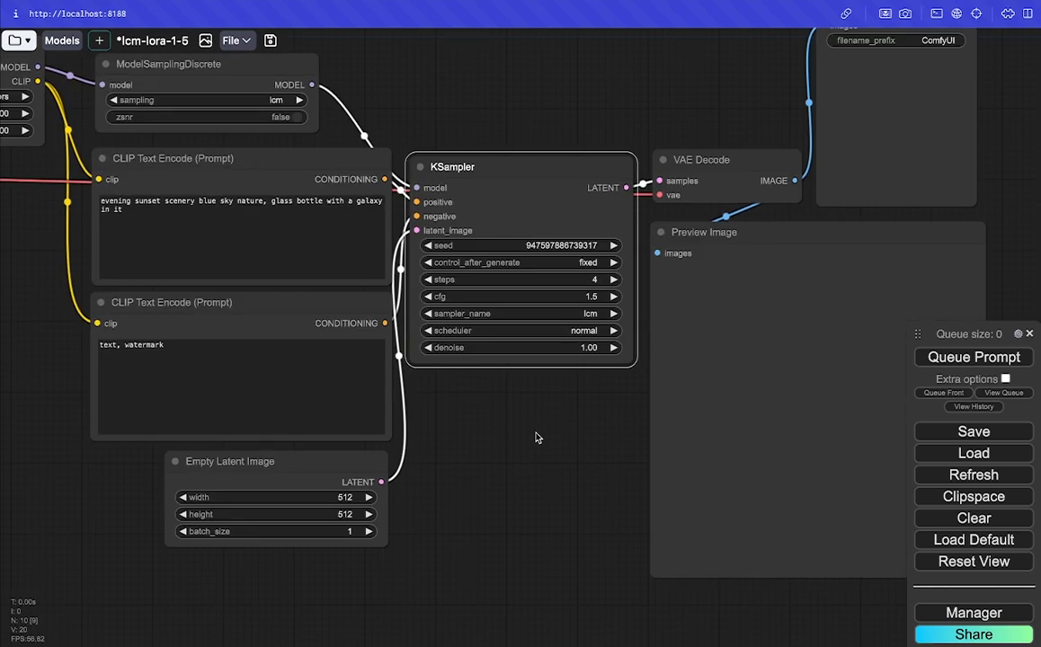
- Queue the lcm-lora-1-5 workflow to generate an image with the LCM LoRA
drag(740, 100, 659, 138)
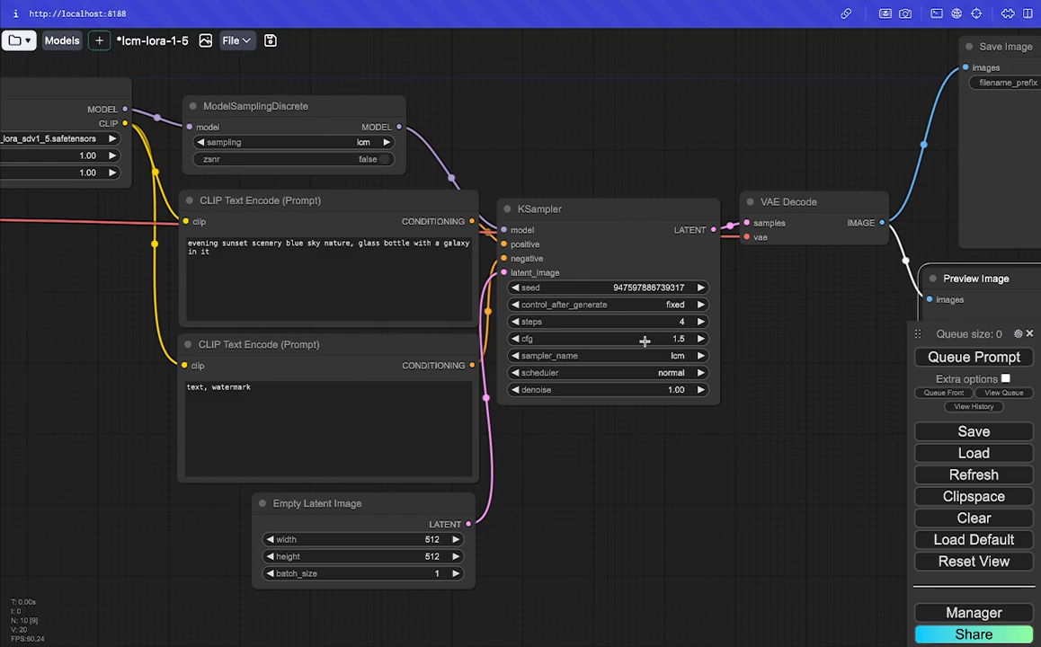
click(943, 358)
scroll(607, 484, down, 3)
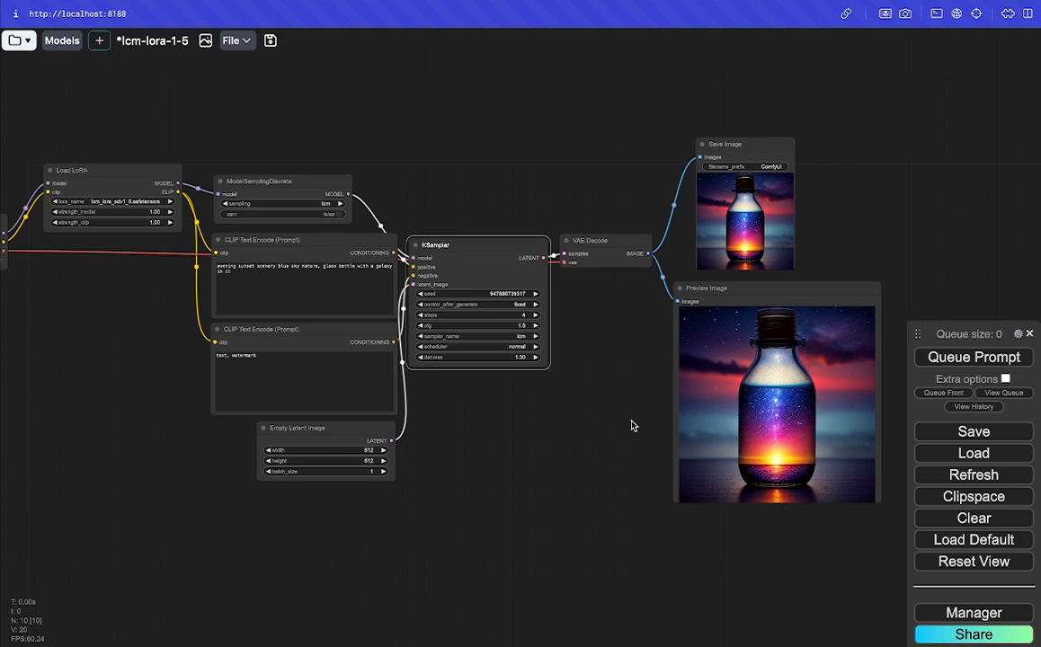
- Generate another image with the lcm-lora-1-5 workflow at the same settings
click(982, 358)
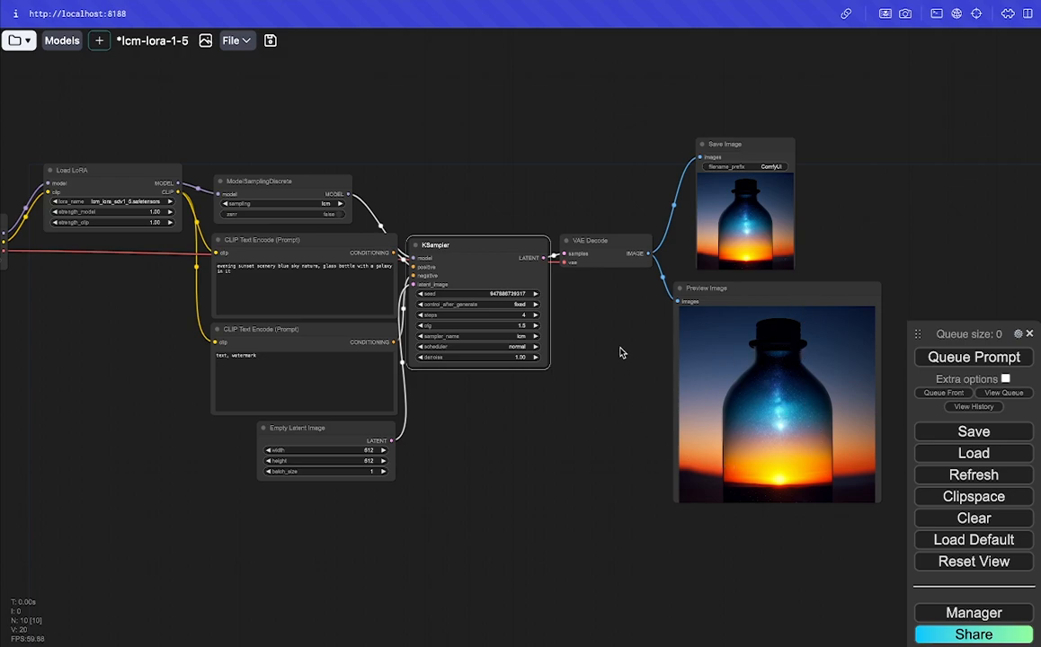
- Switch to the ComfyUI examples site, open the LCM examples and read how to use the LCM SDXL lora with the SDXL base model
key(super+Tab)
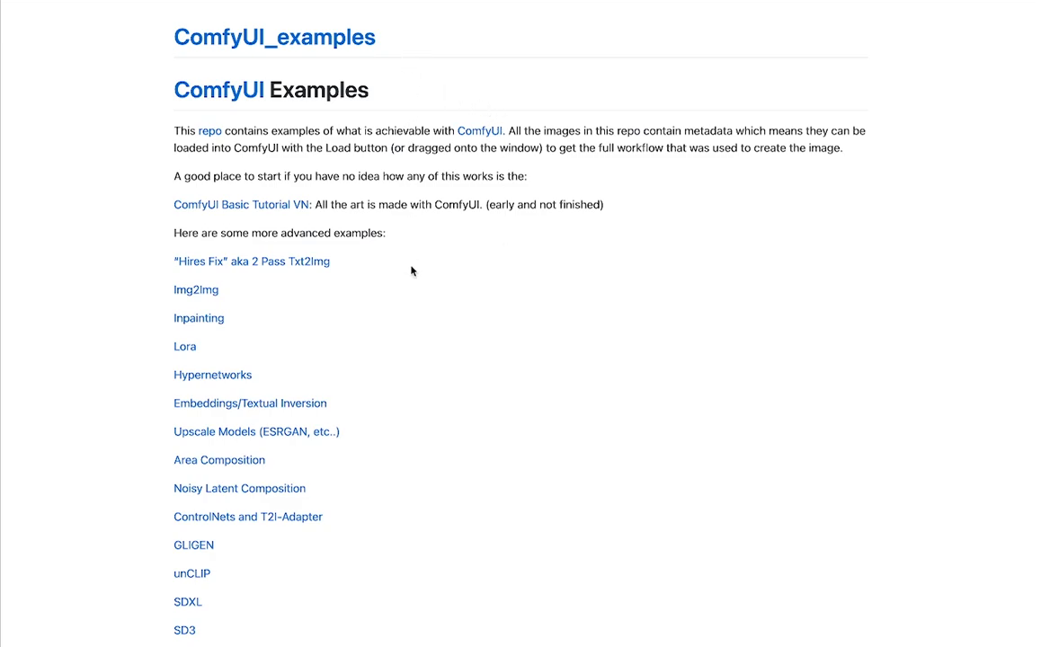
scroll(410, 270, down, 5)
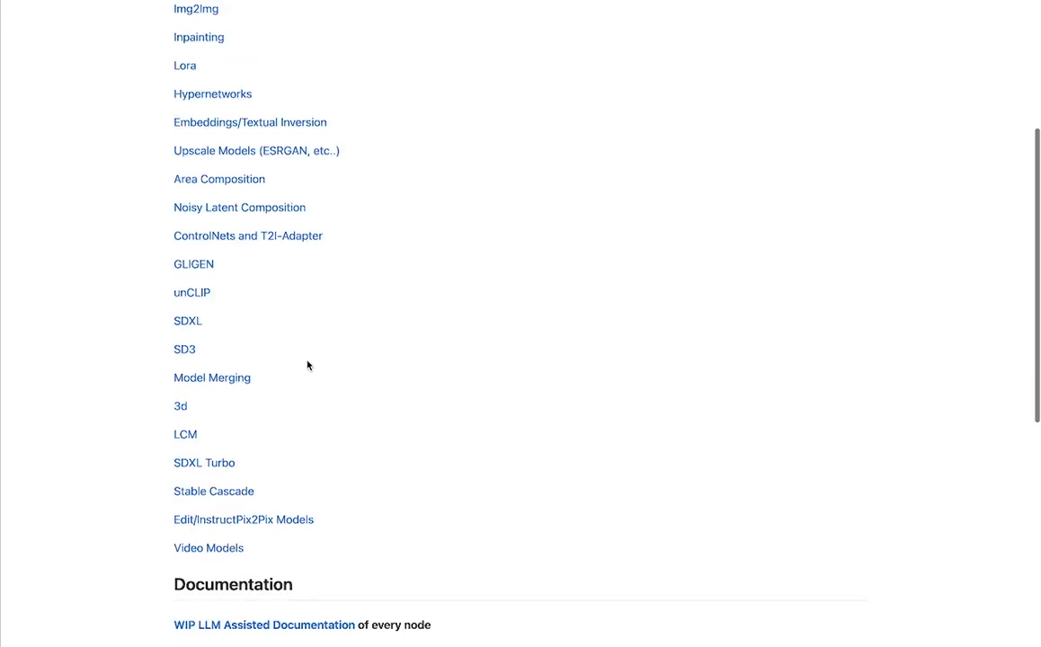
click(187, 435)
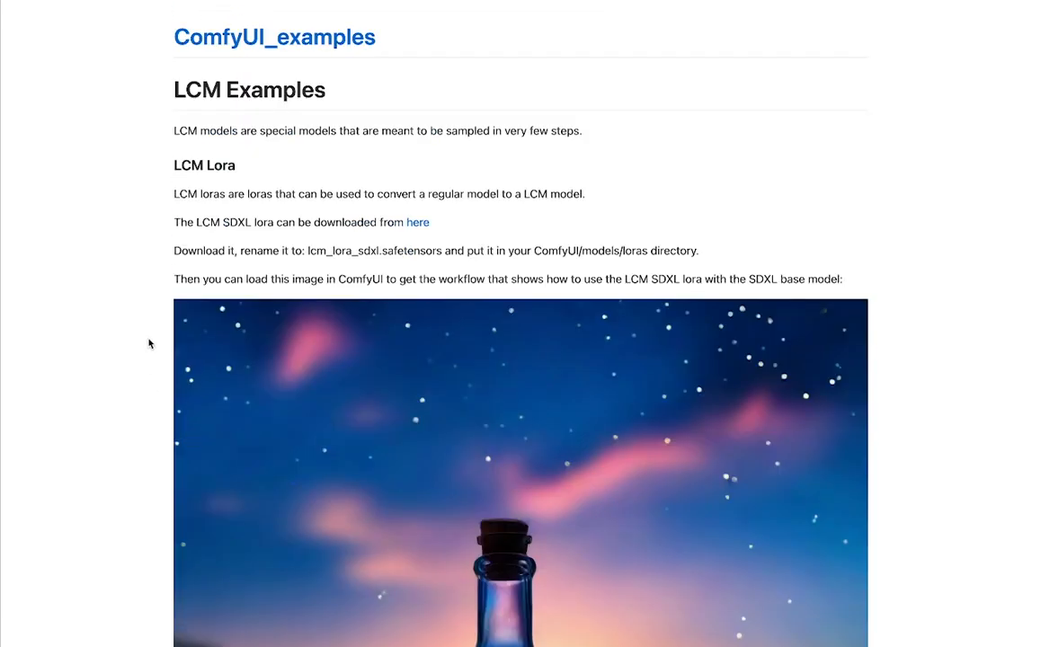
scroll(144, 310, down, 1)
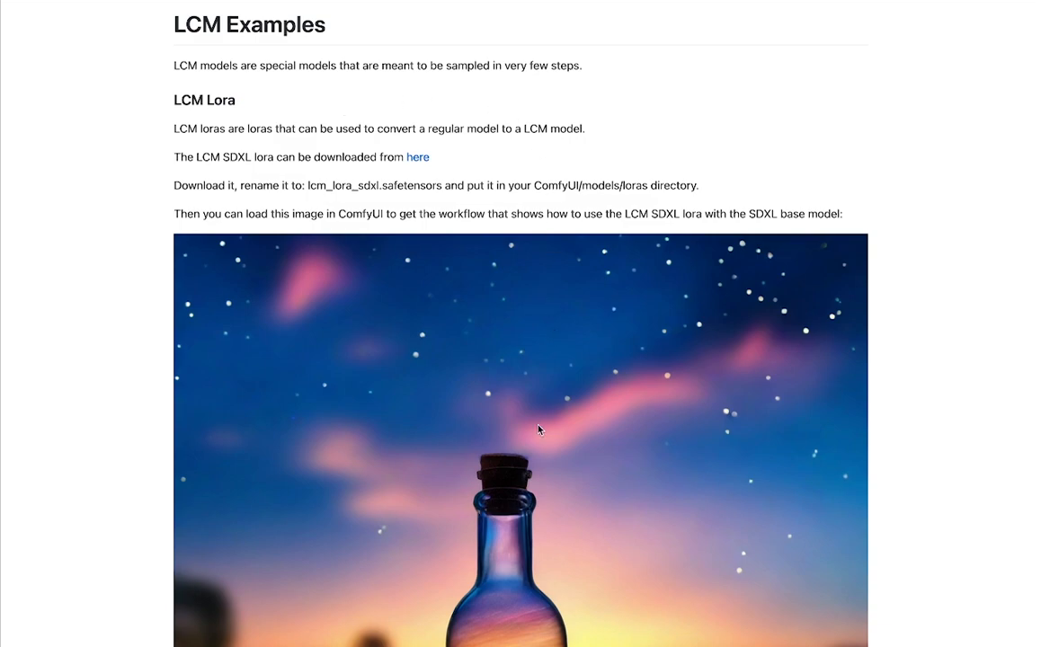
scroll(538, 429, down, 1)
scroll(503, 435, down, 1)
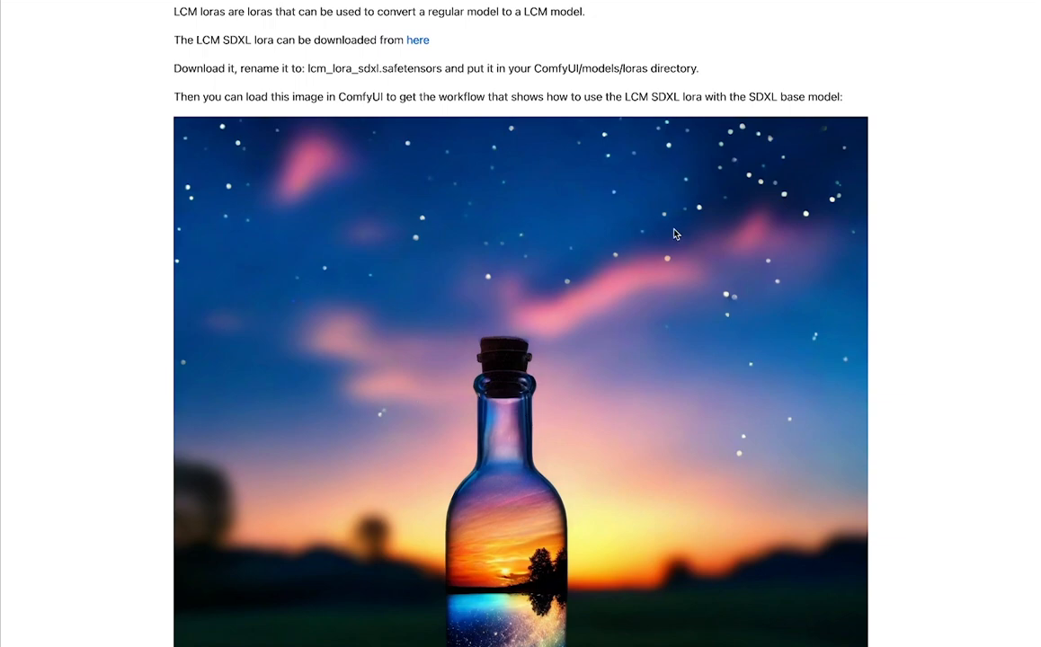
drag(748, 97, 841, 101)
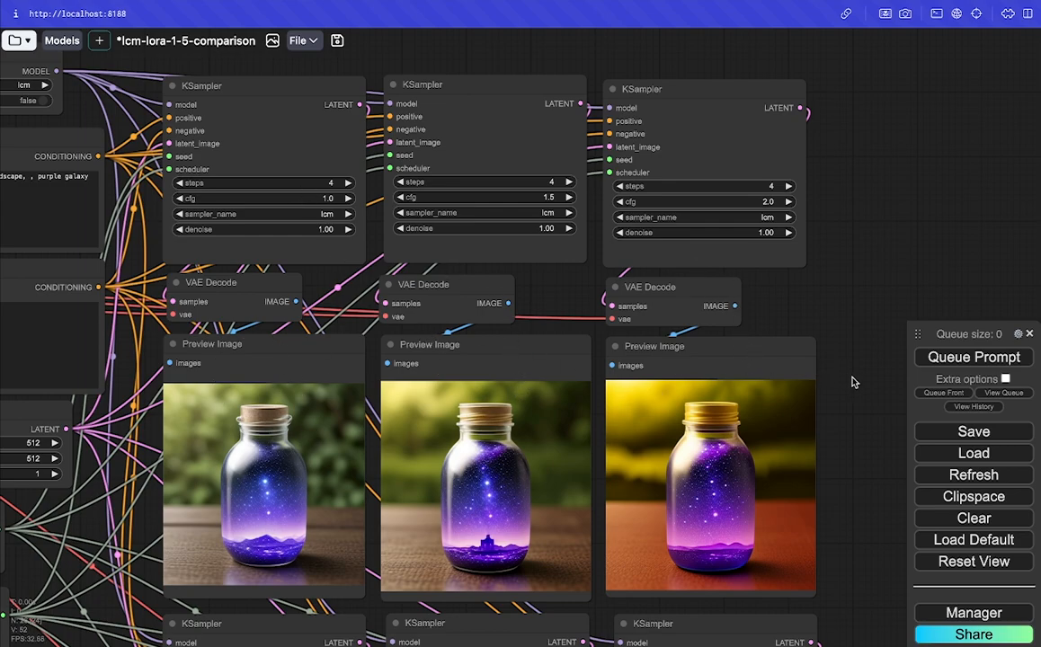
- Compare the preview images of the KSampler variants with different cfg values in the lcm-lora-1-5-comparison workflow
drag(851, 433, 856, 382)
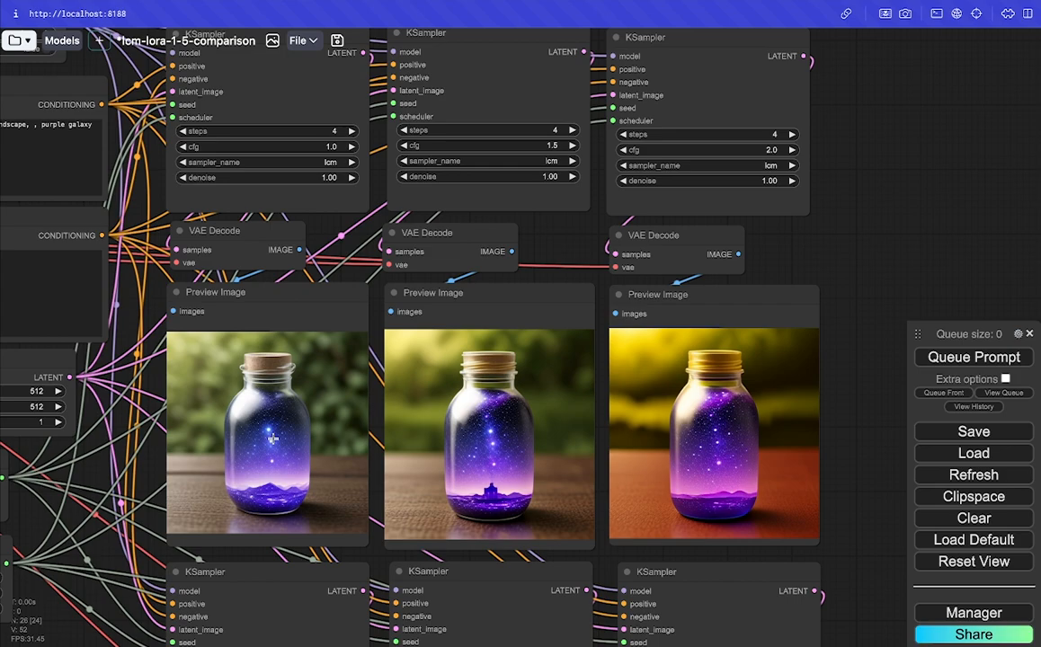
drag(865, 529, 873, 111)
drag(857, 488, 844, 341)
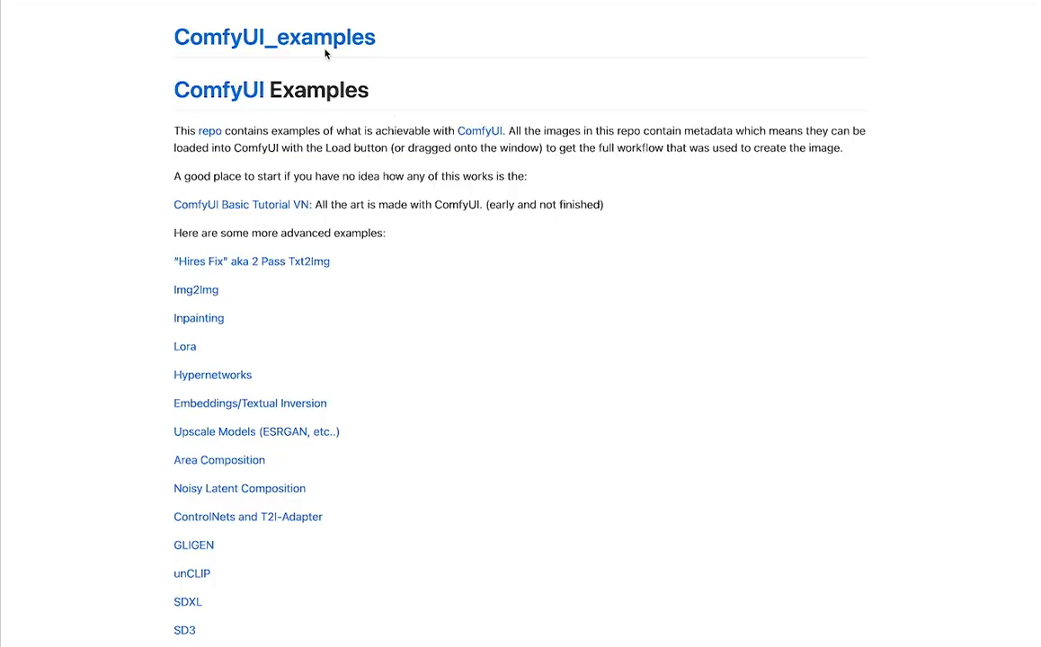
- Open the SDXL Turbo examples from the example list on the ComfyUI examples site
scroll(394, 359, down, 1)
scroll(395, 358, down, 5)
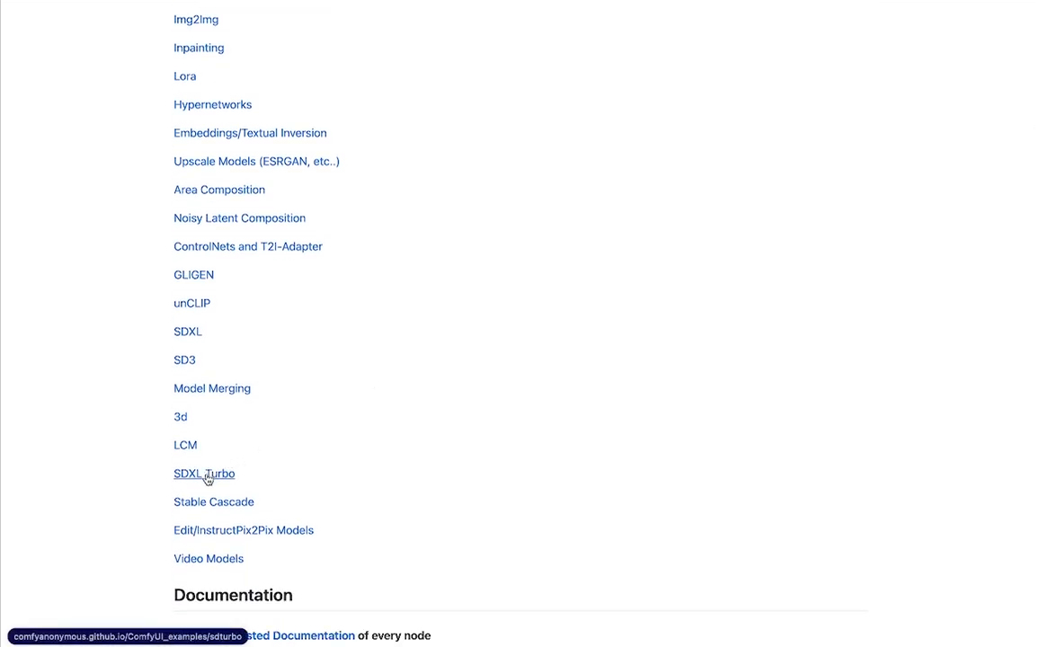
click(206, 477)
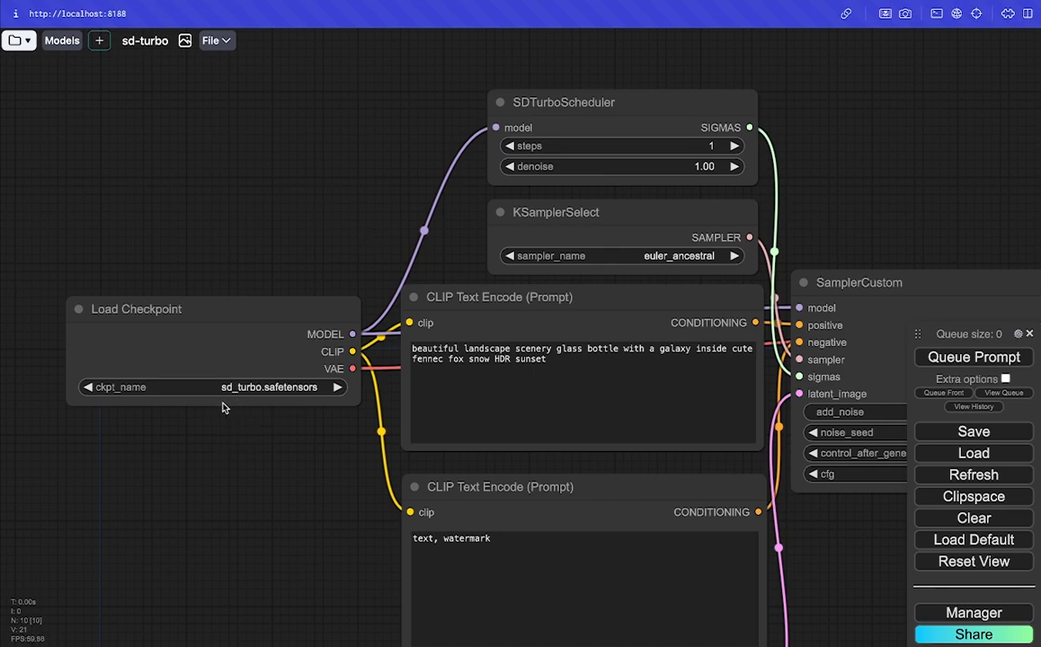
- Keep the SDTurboScheduler at 1 step and queue the sd-turbo workflow to generate an image
drag(399, 166, 296, 175)
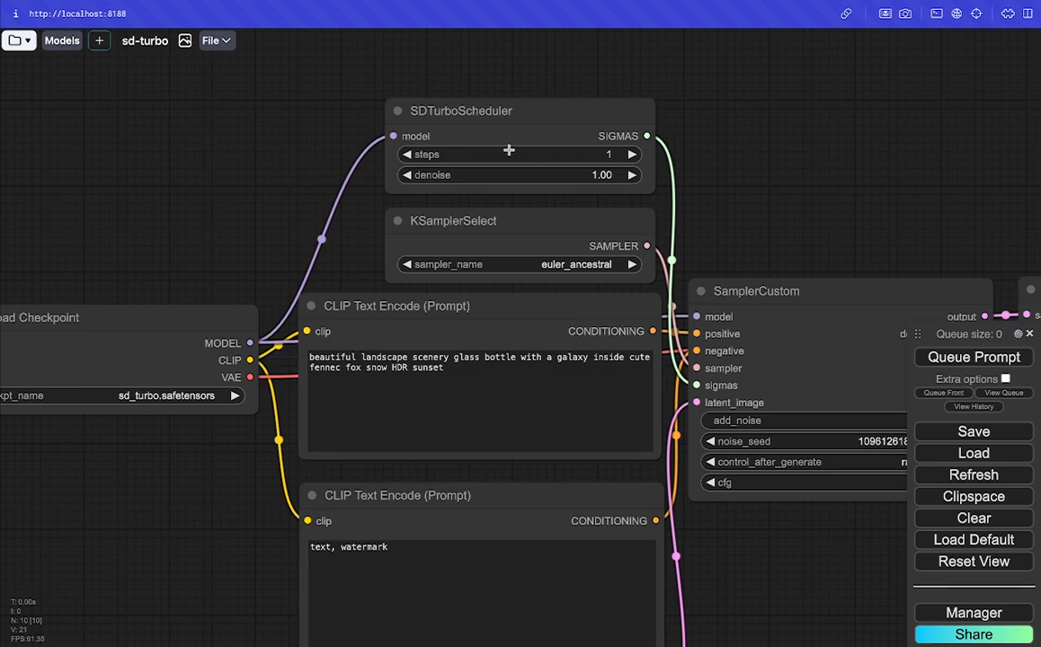
click(575, 154)
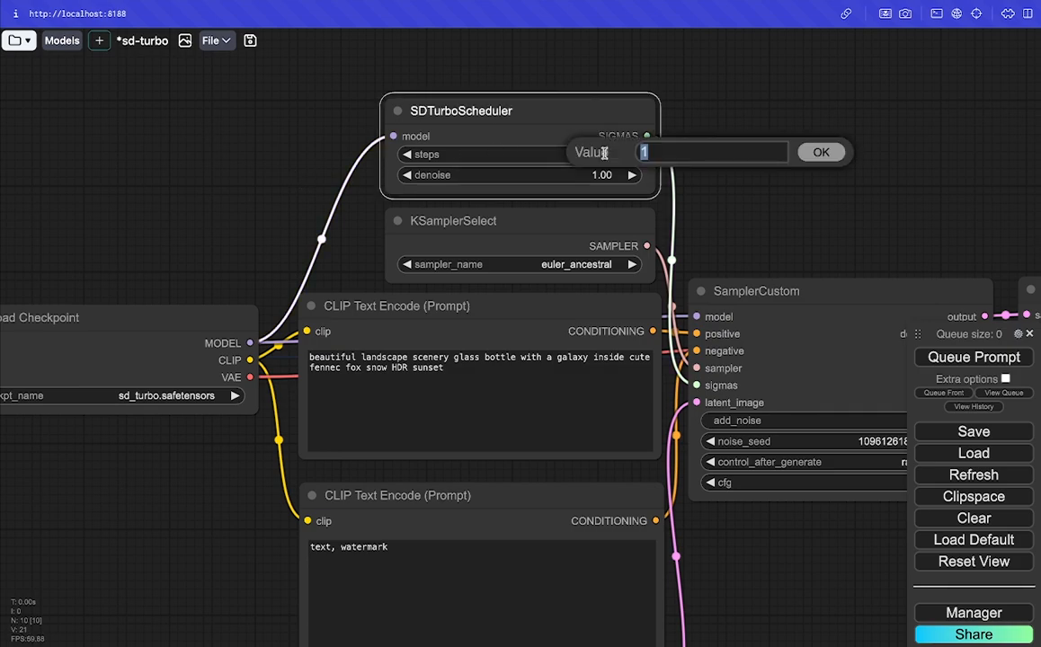
click(829, 154)
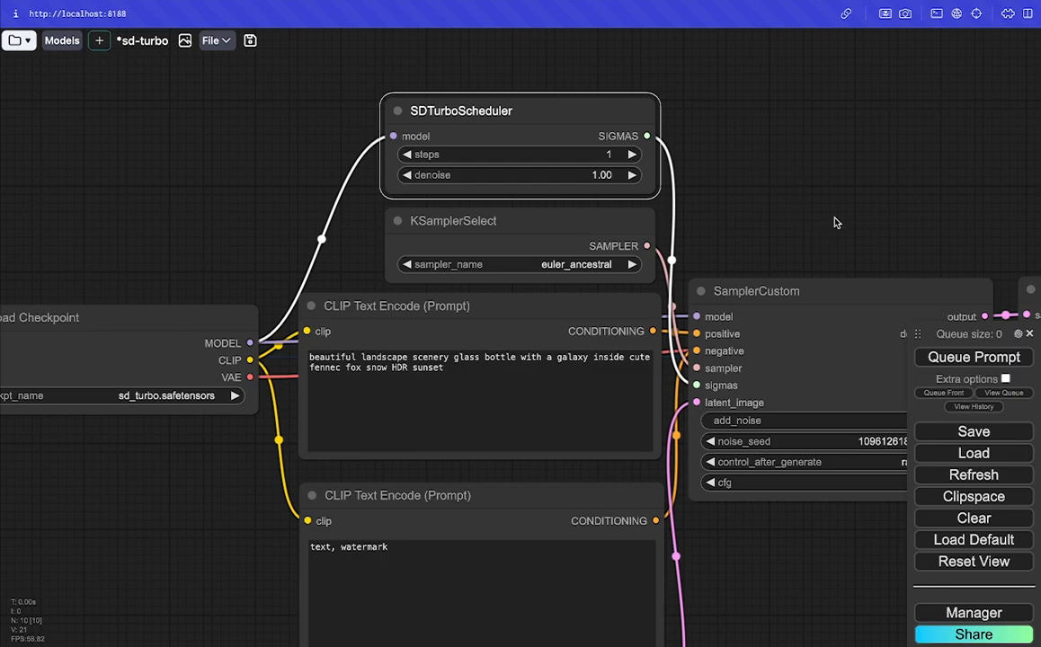
drag(867, 222, 500, 162)
key(ctrl+Return)
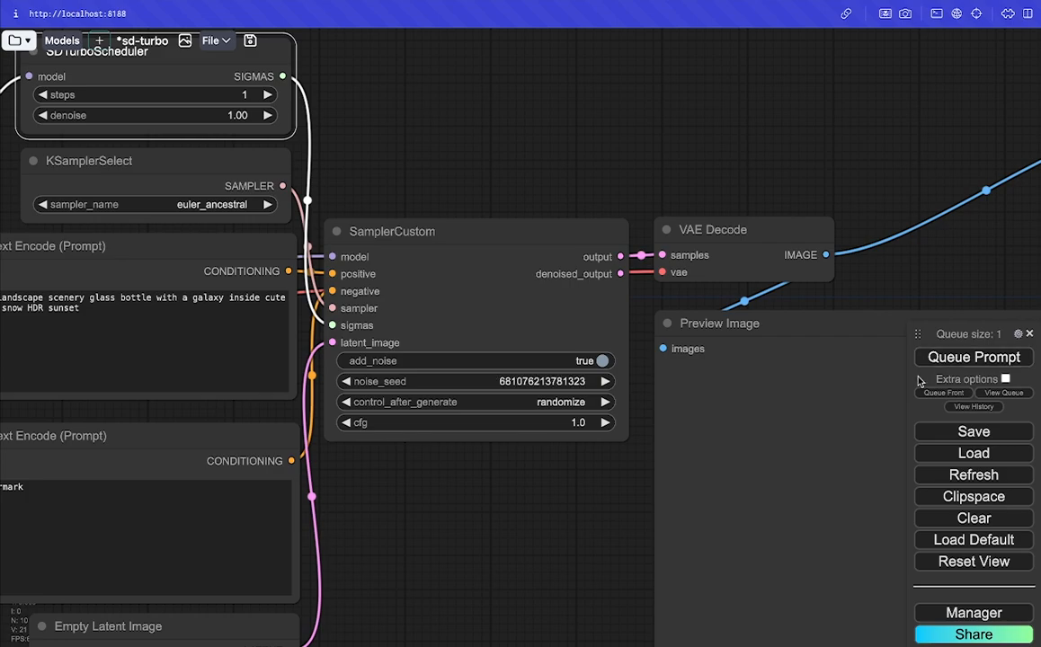
scroll(529, 484, down, 4)
drag(528, 485, 516, 371)
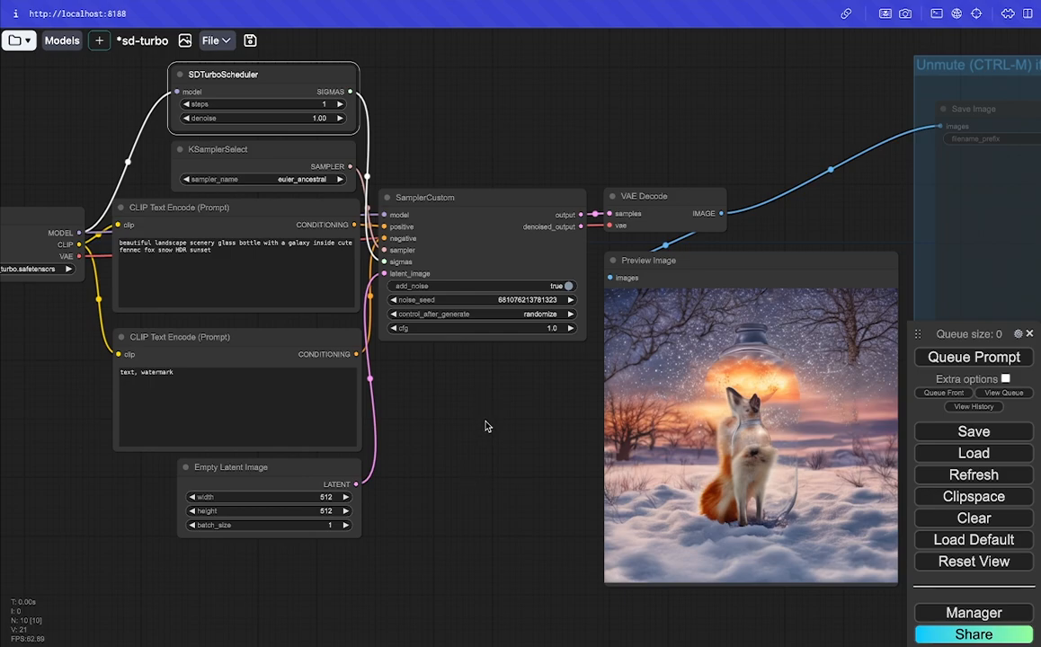
- Generate a second image with the sd-turbo workflow and check the execution time of both runs in the terminal log
key(ctrl+Right)
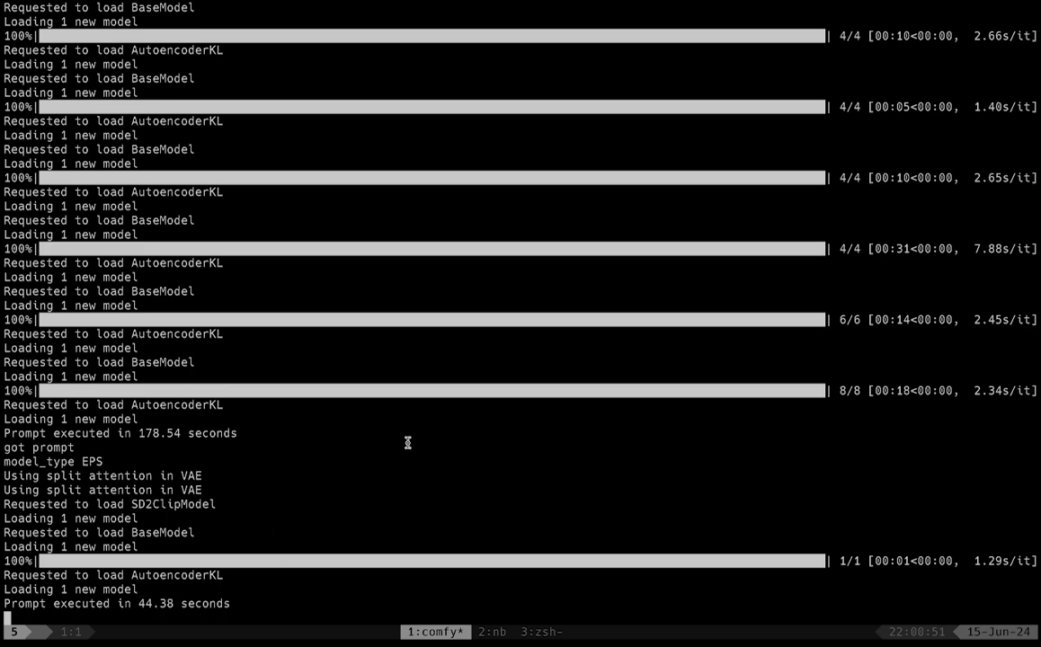
key(ctrl+Left)
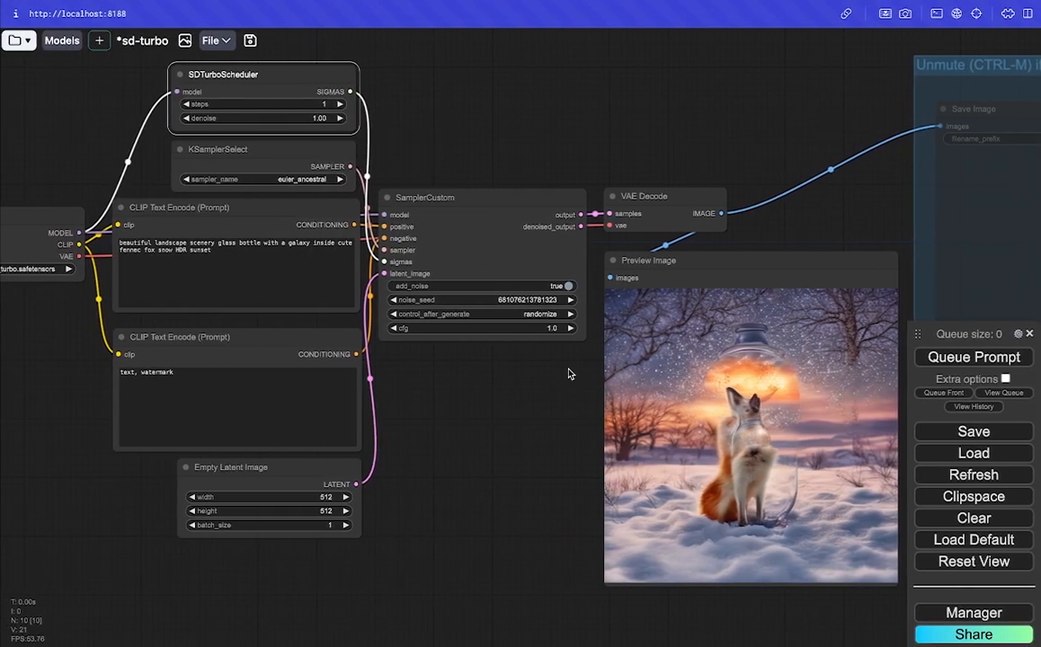
click(974, 357)
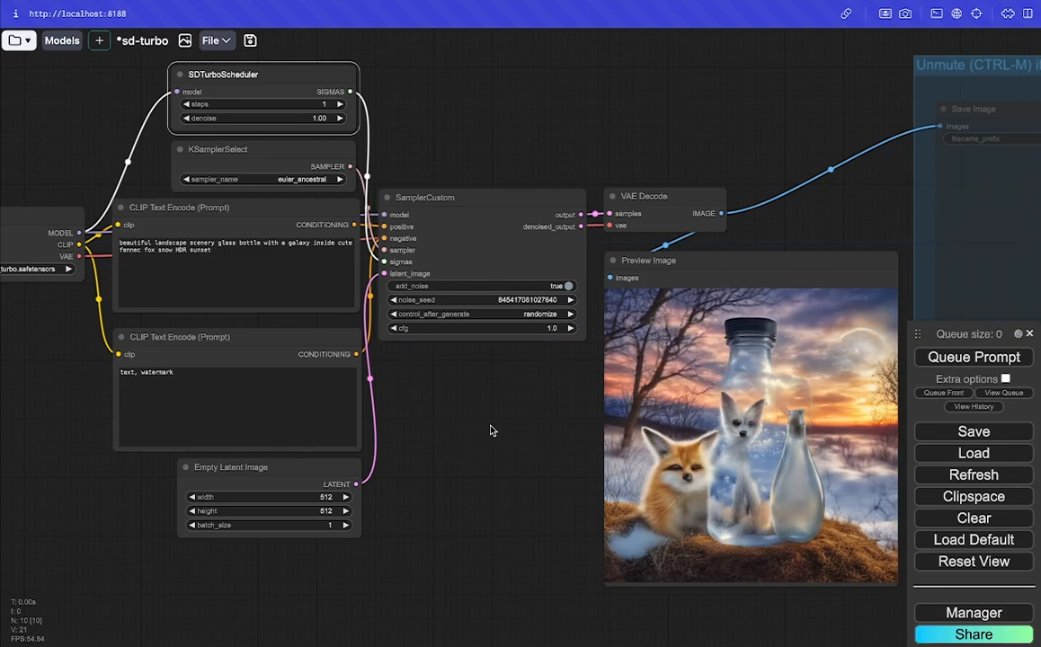
key(ctrl+Right)
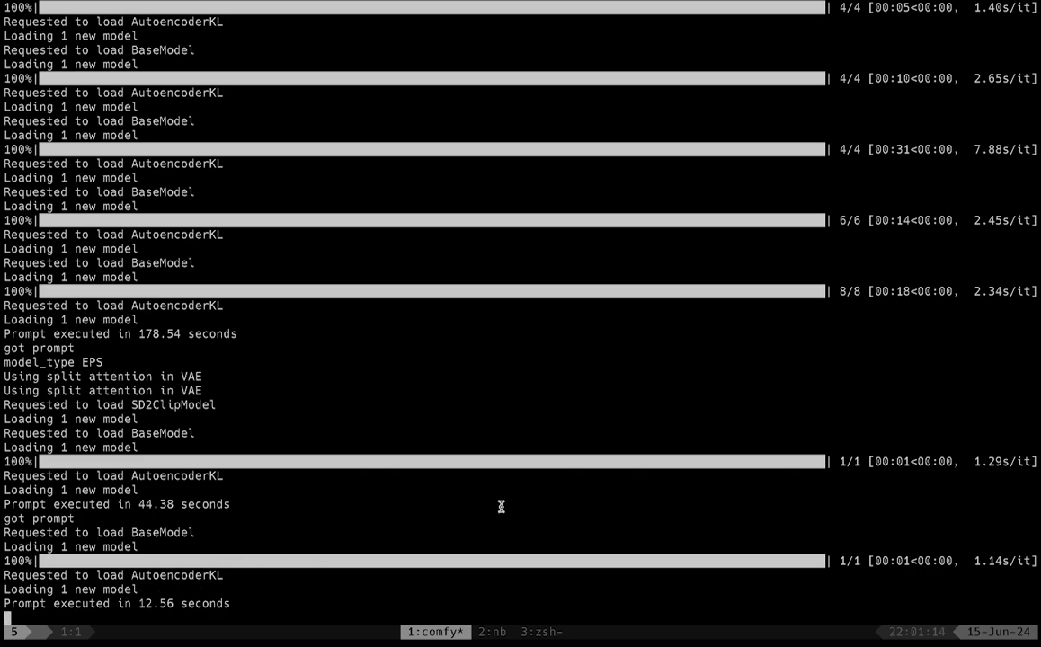
key(ctrl+Left)
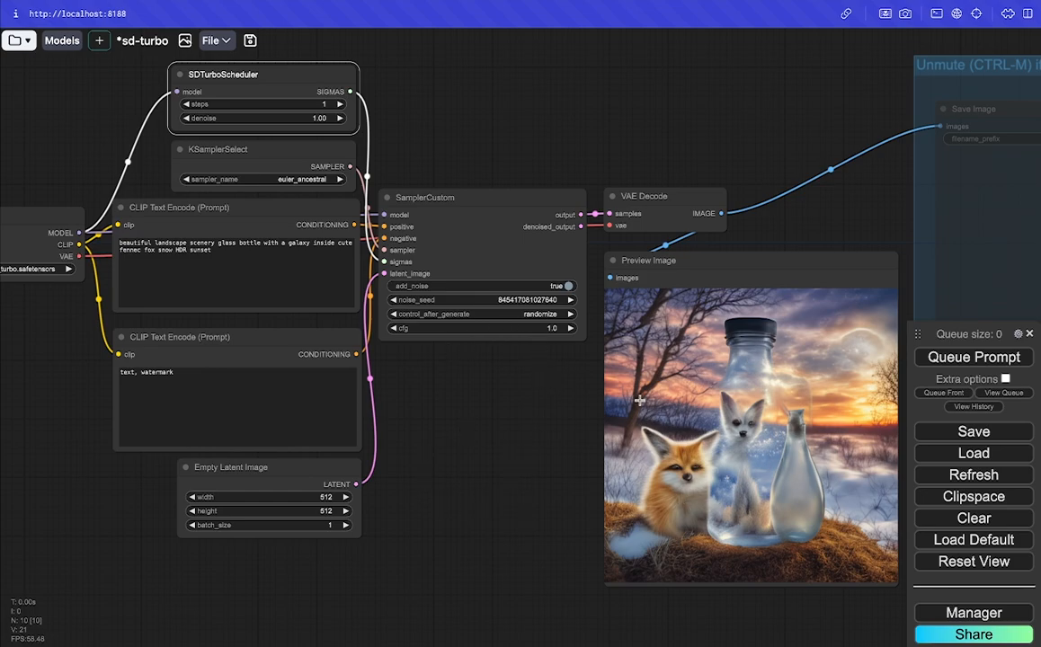
- Review the sd-turbo workflow from the Load Checkpoint node through SamplerCustom to the preview image
drag(61, 312, 263, 322)
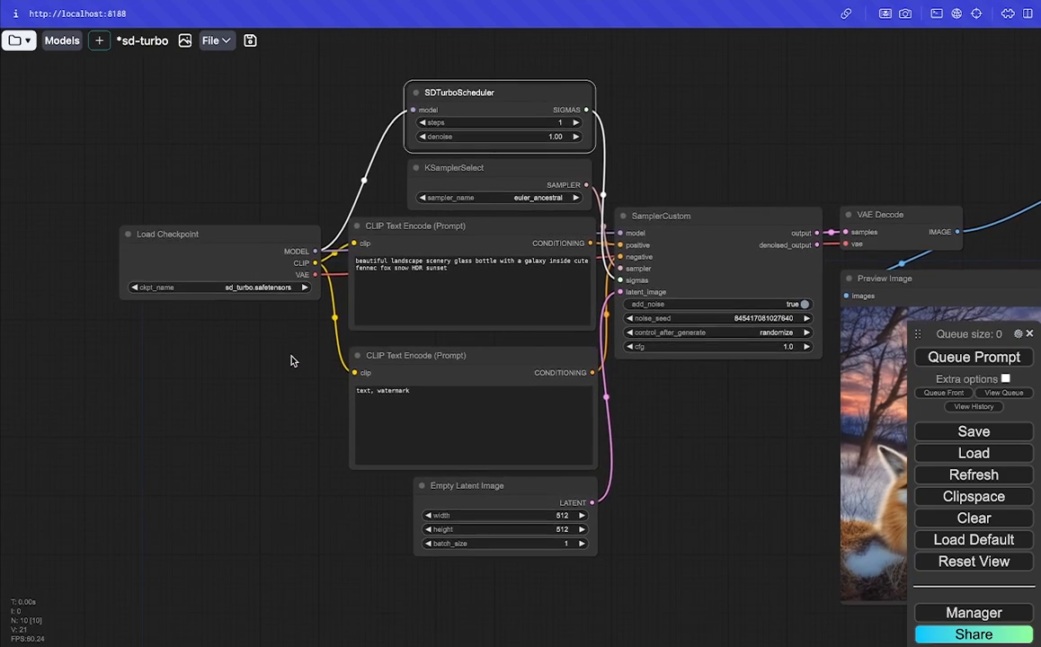
click(232, 256)
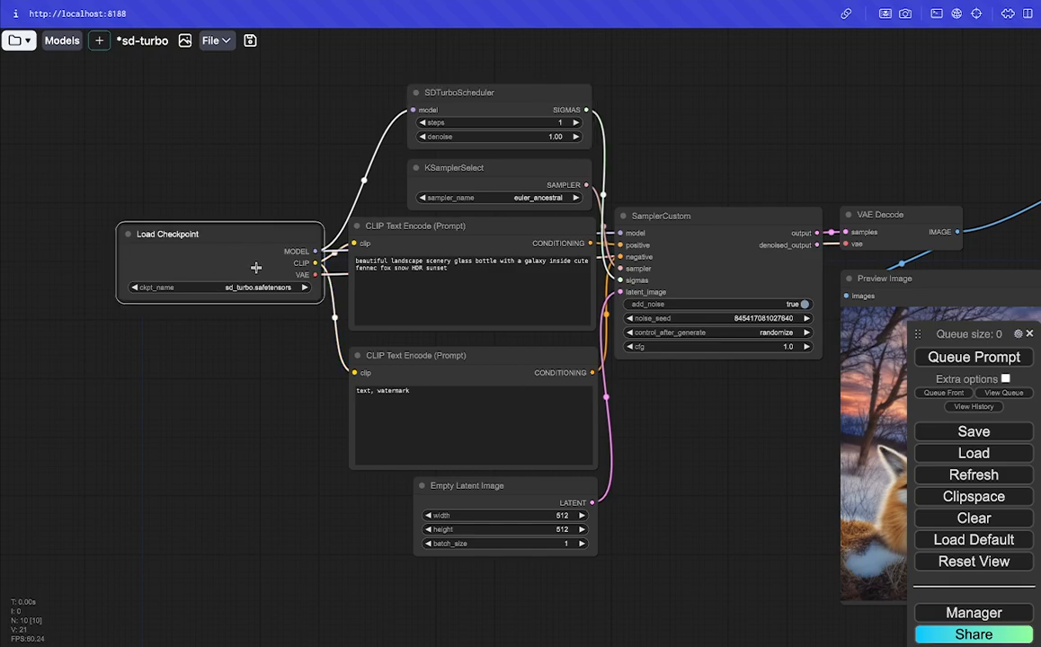
scroll(635, 388, right, 5)
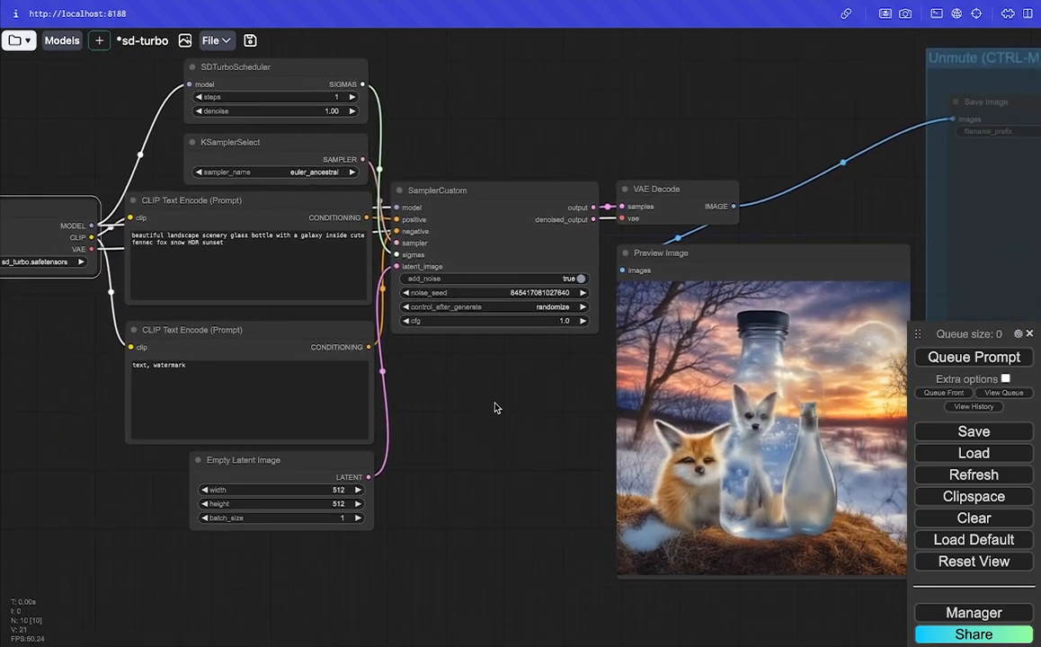
drag(481, 414, 445, 417)
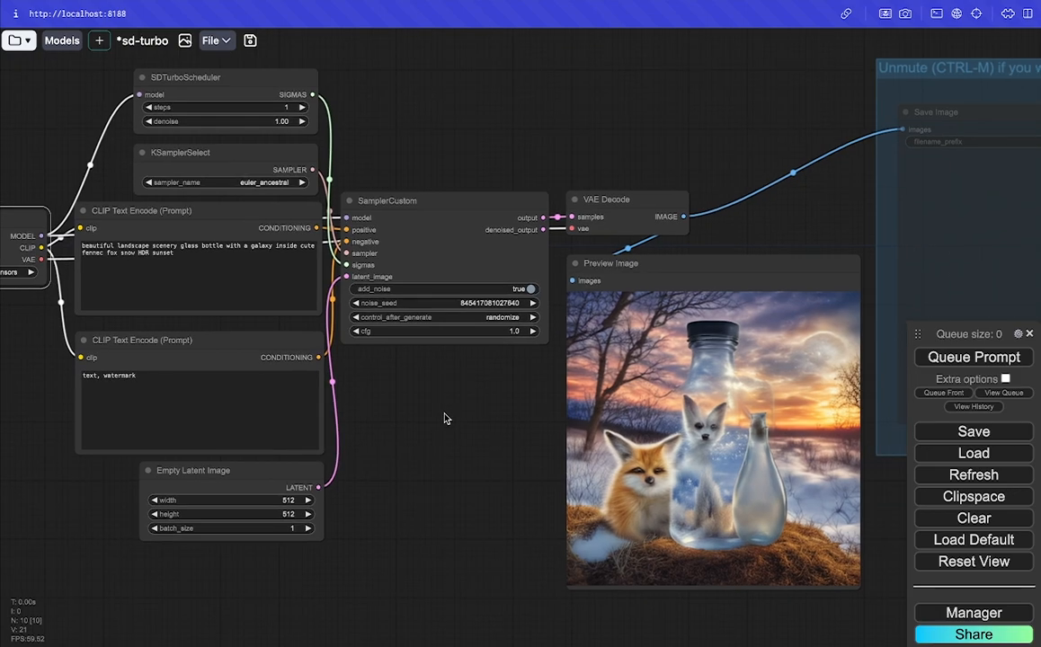